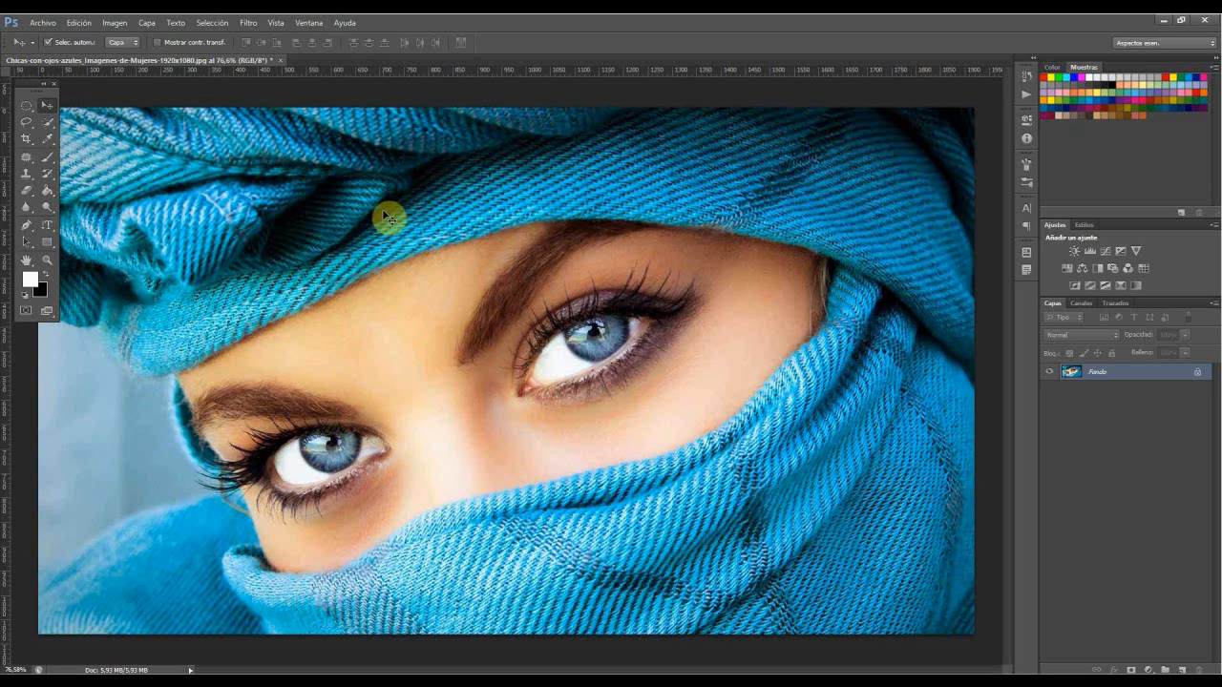
# Step: Raise the number of history states to 95 in the performance preferences
pyautogui.click(80, 22)
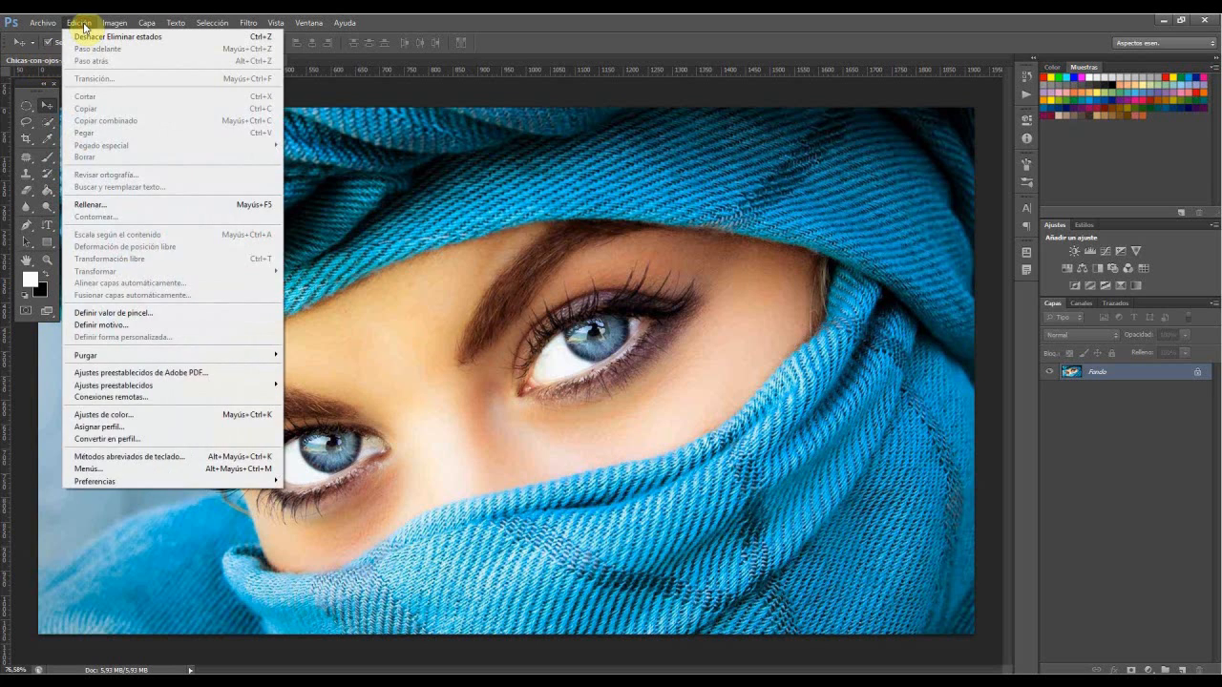
pyautogui.moveTo(174, 479)
pyautogui.click(335, 484)
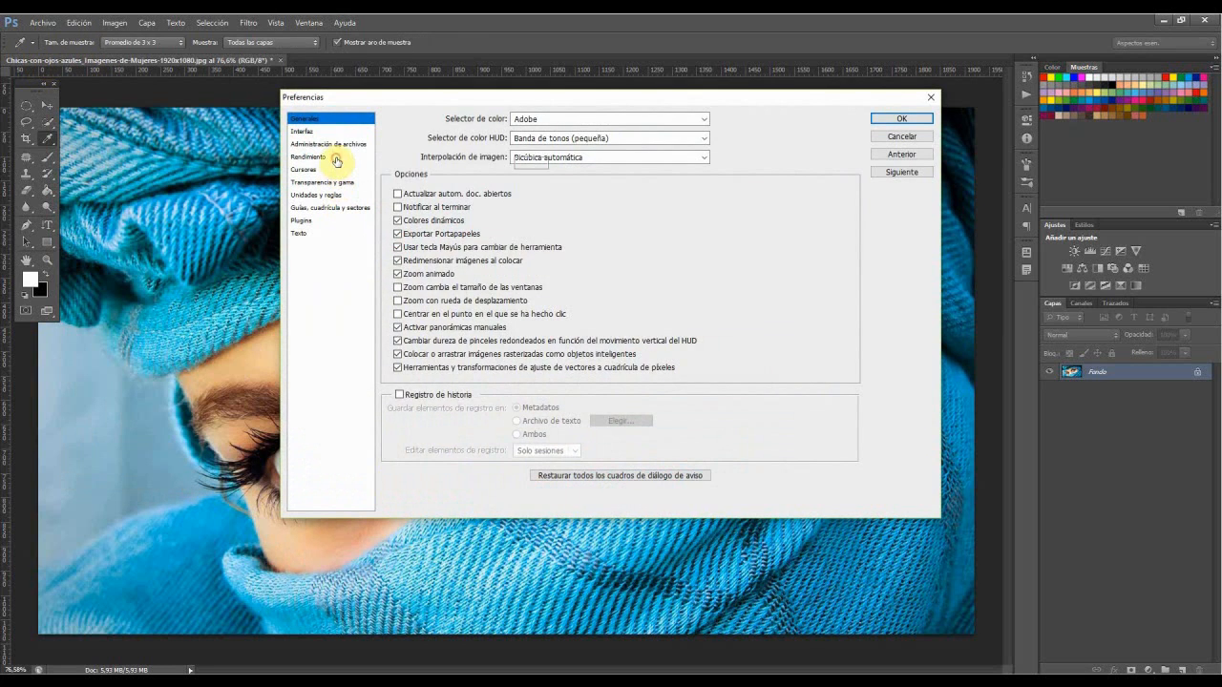
pyautogui.click(335, 161)
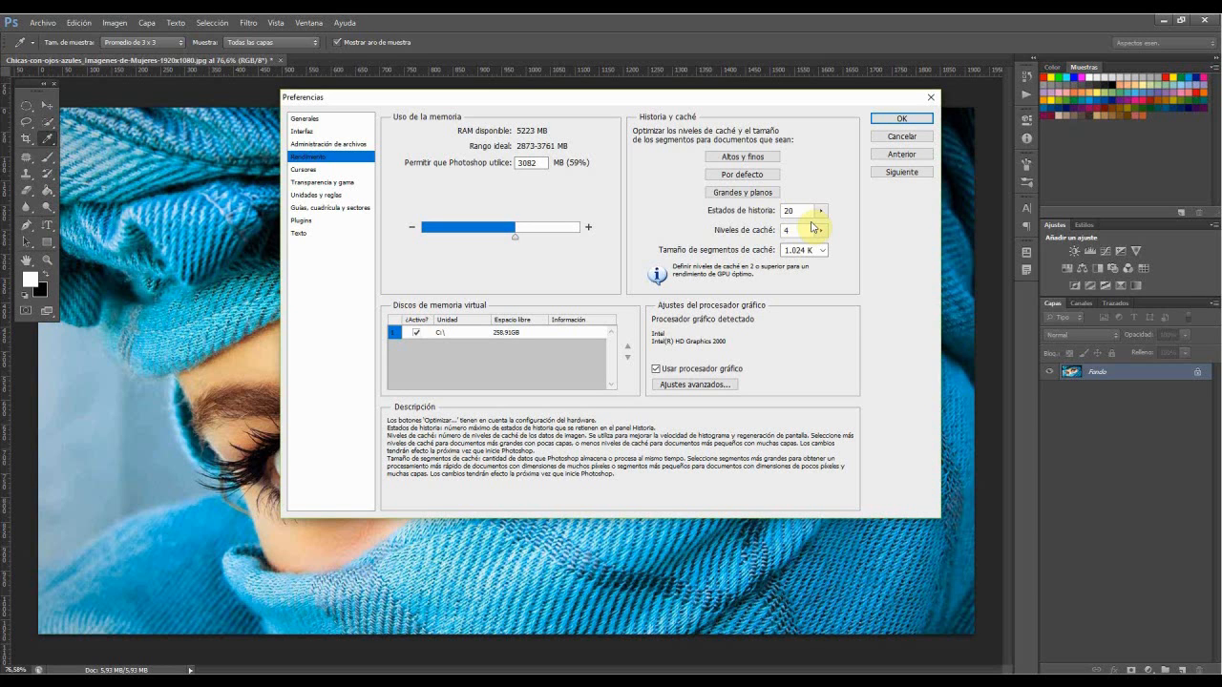
pyautogui.click(820, 210)
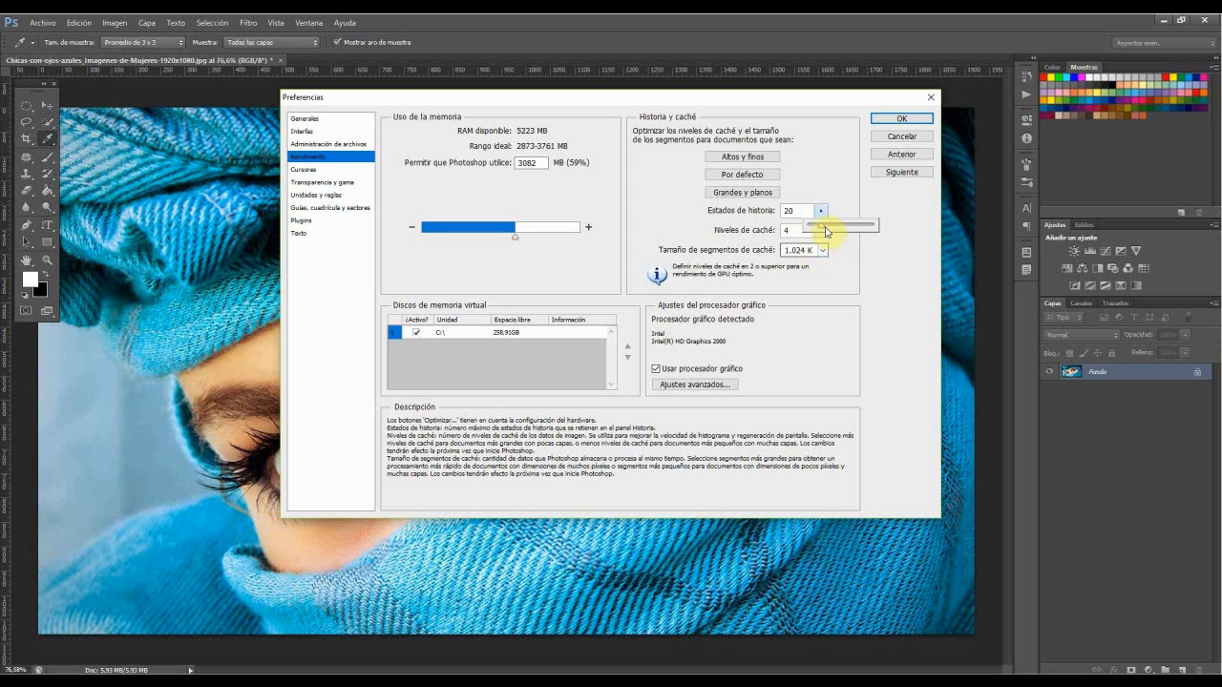
pyautogui.moveTo(825, 229); pyautogui.dragTo(851, 235)
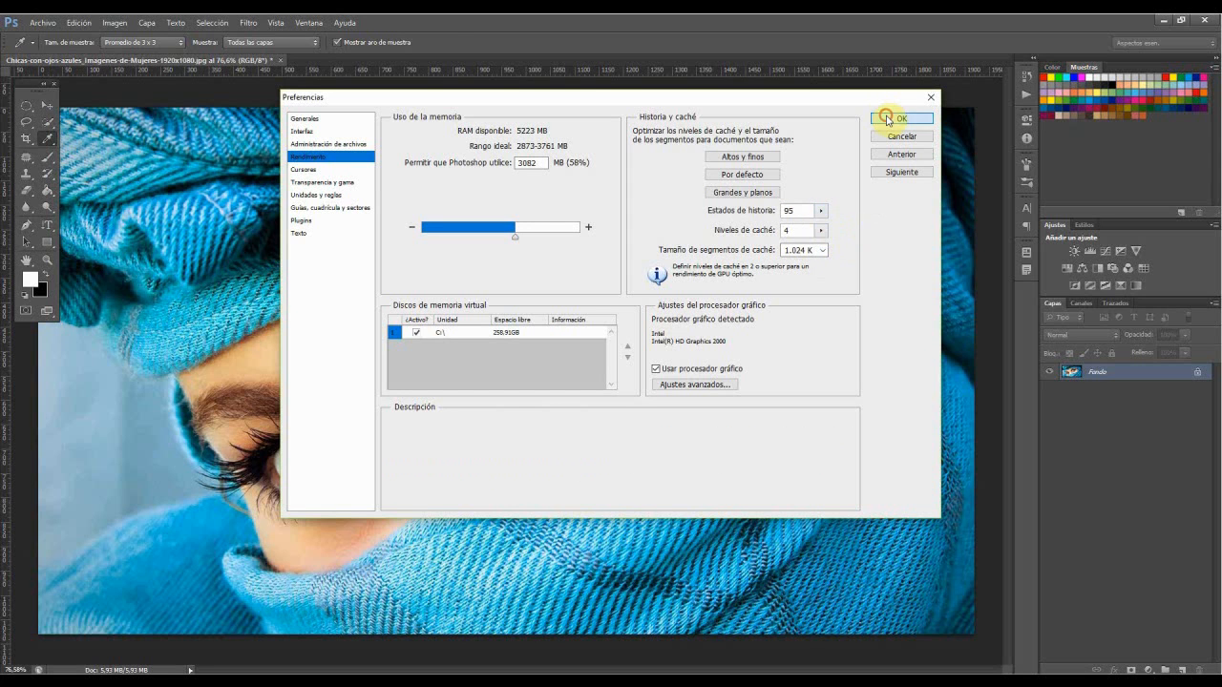
pyautogui.click(885, 118)
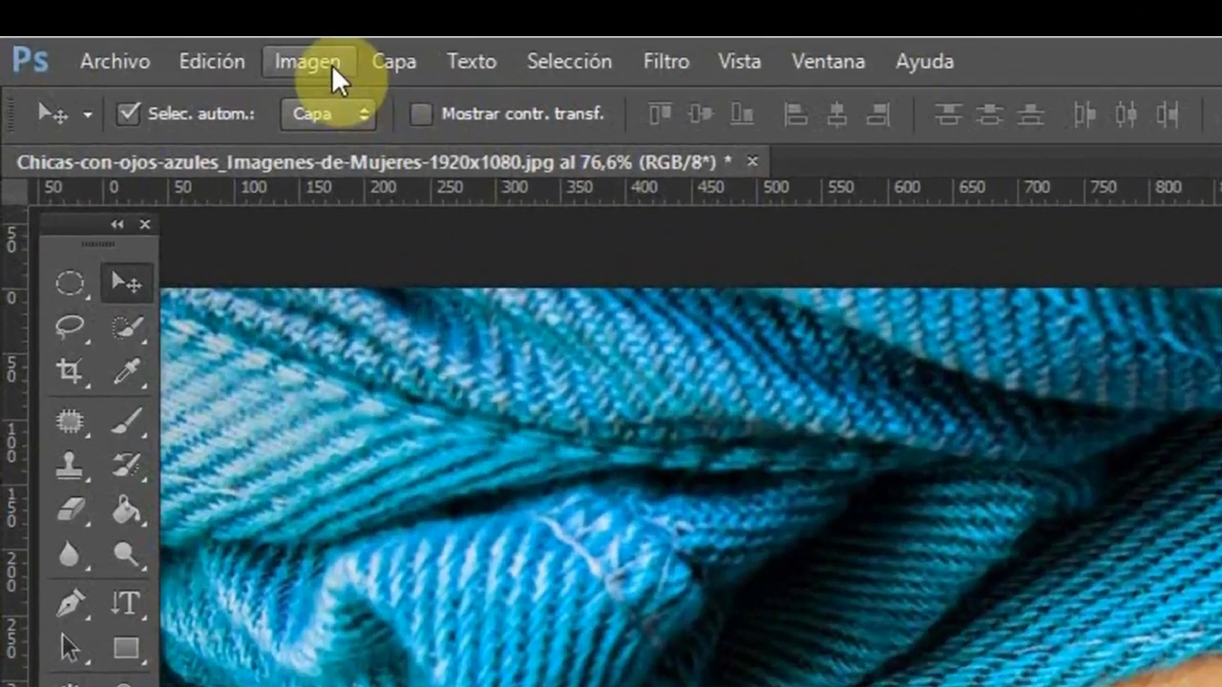
# Step: Desaturate the photo of the woman in the blue turban
pyautogui.click(114, 22)
pyautogui.moveTo(131, 55)
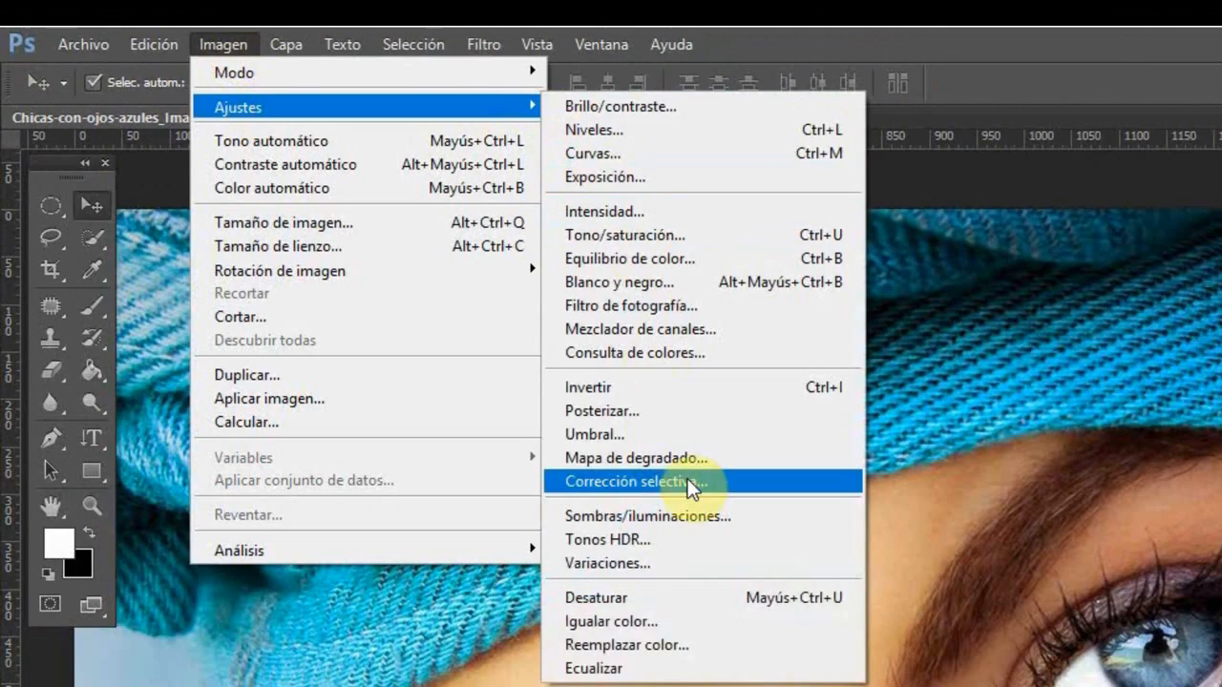
pyautogui.click(692, 596)
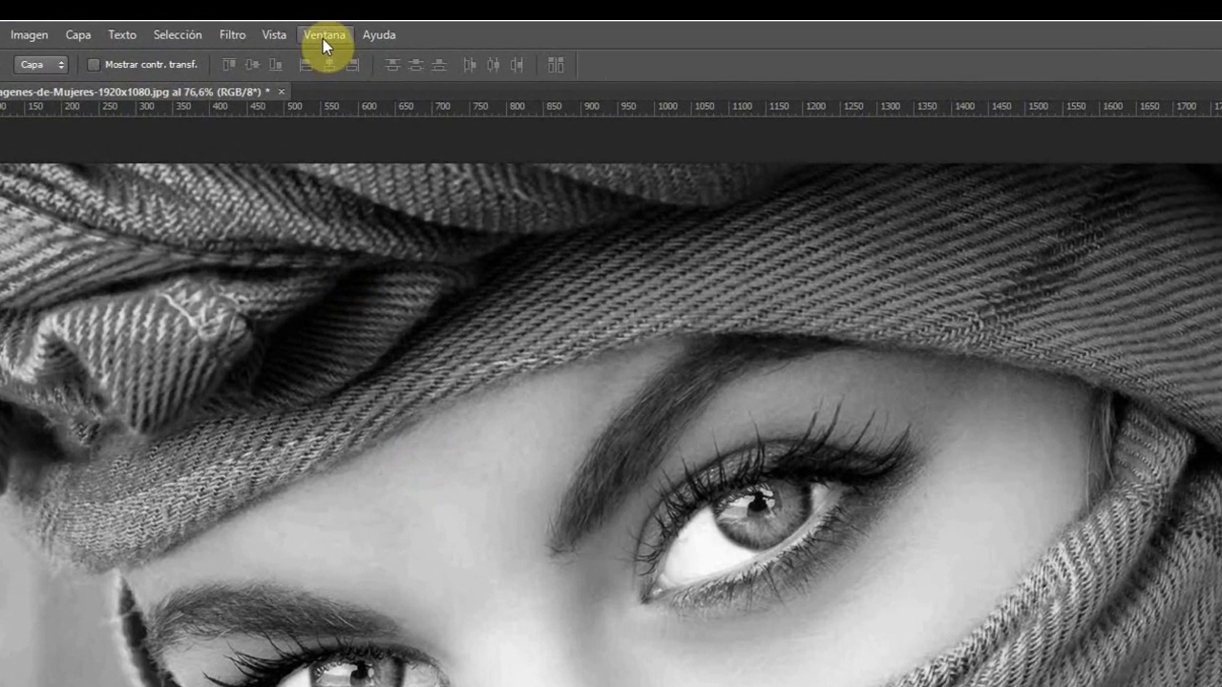
# Step: Show the document history, restore the original opened state to compare, and return to the Desaturar state
pyautogui.click(322, 39)
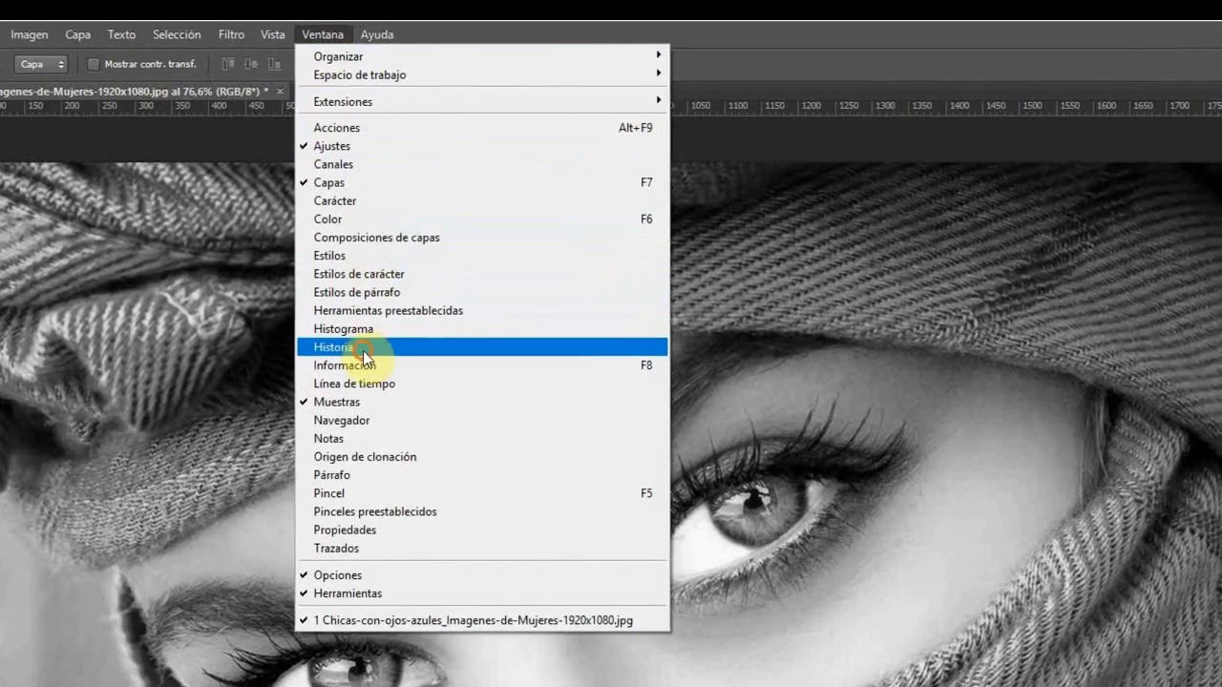
pyautogui.click(365, 350)
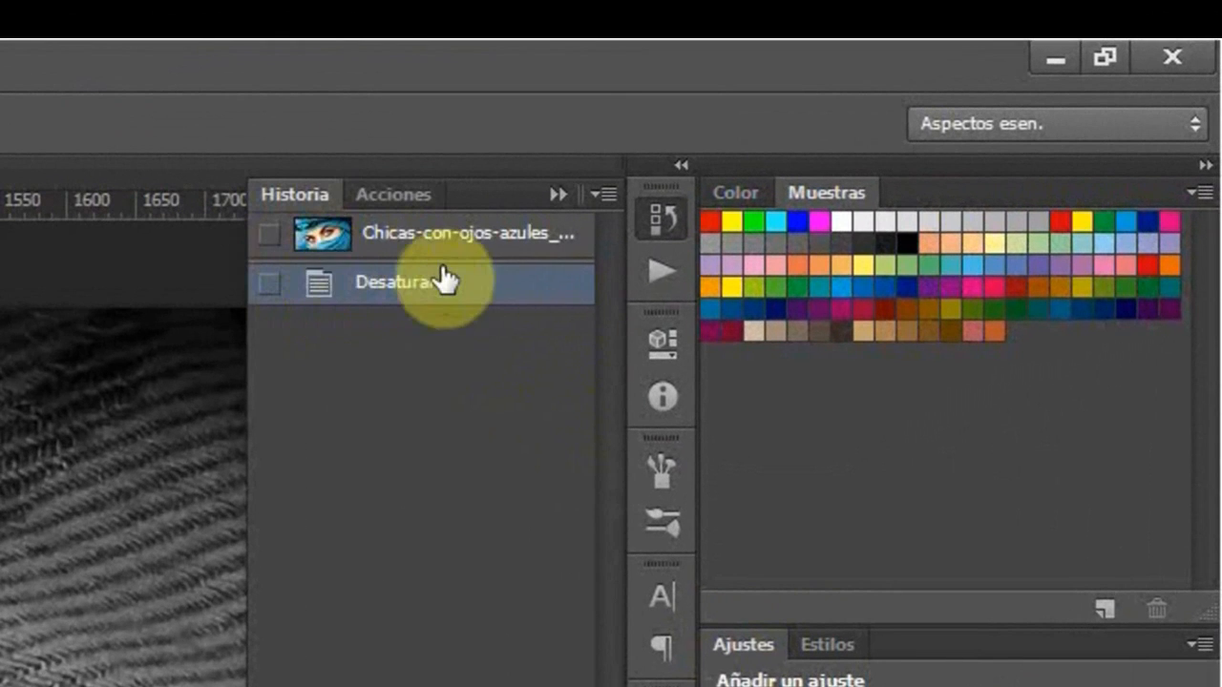
pyautogui.click(399, 240)
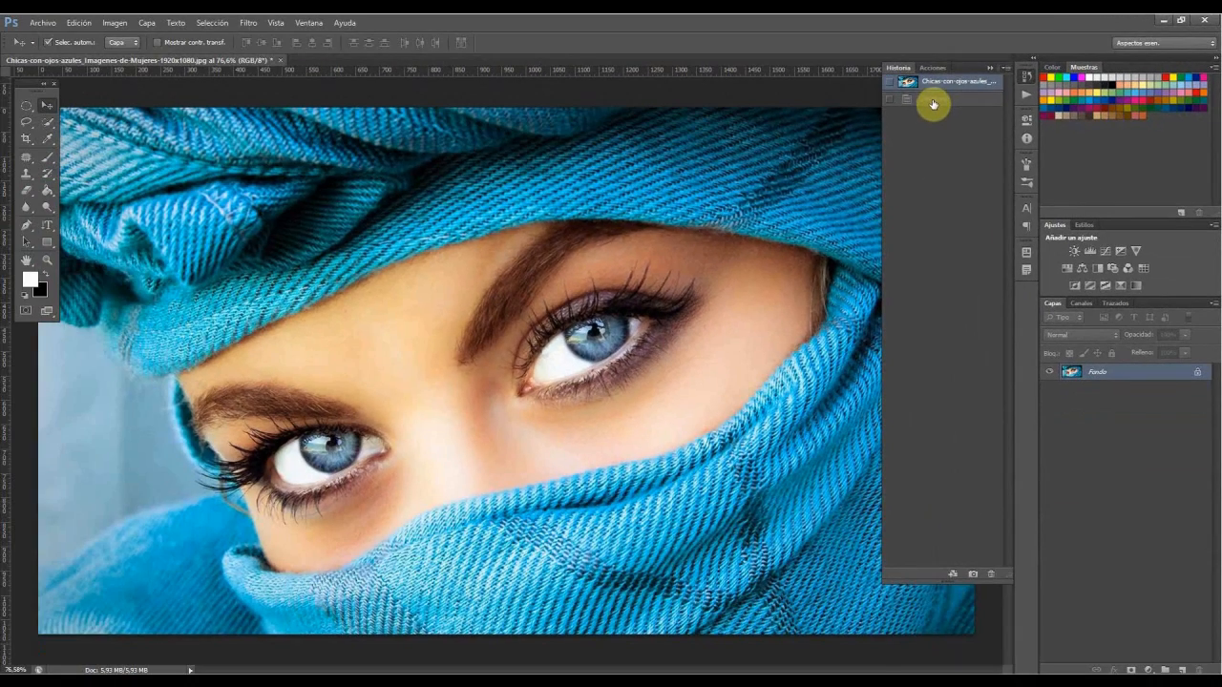
pyautogui.click(933, 99)
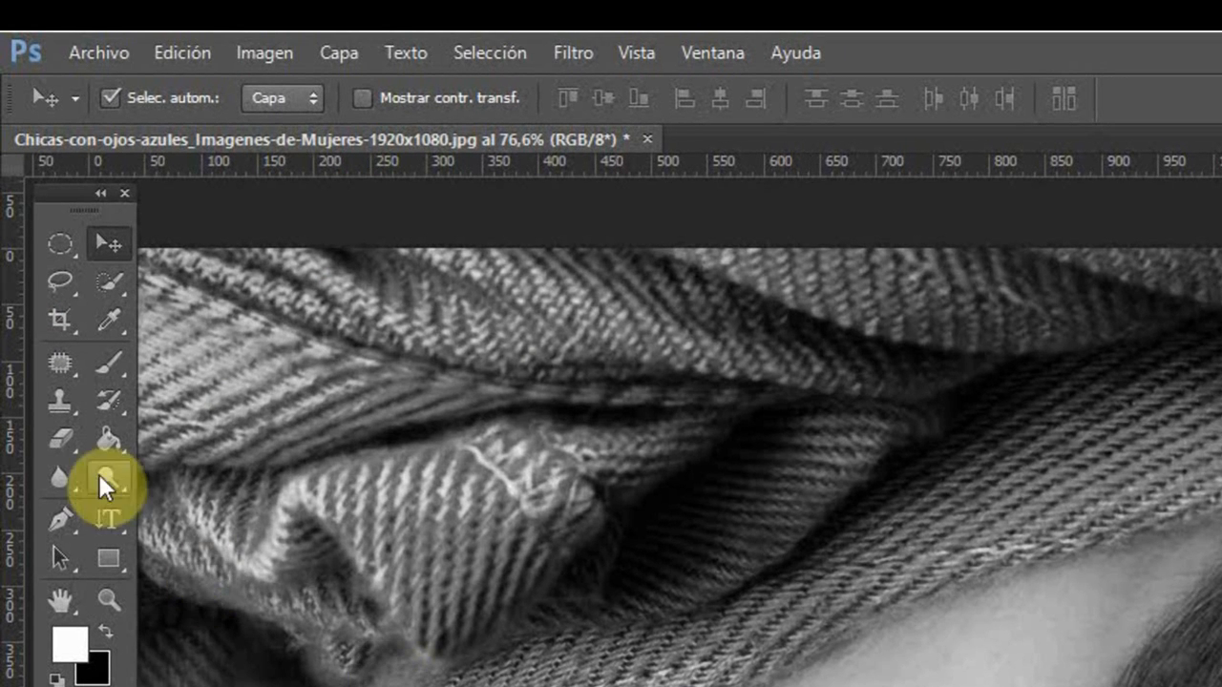
# Step: Activate the History Brush and set the original image snapshot as its source
pyautogui.click(118, 409)
pyautogui.click(119, 407)
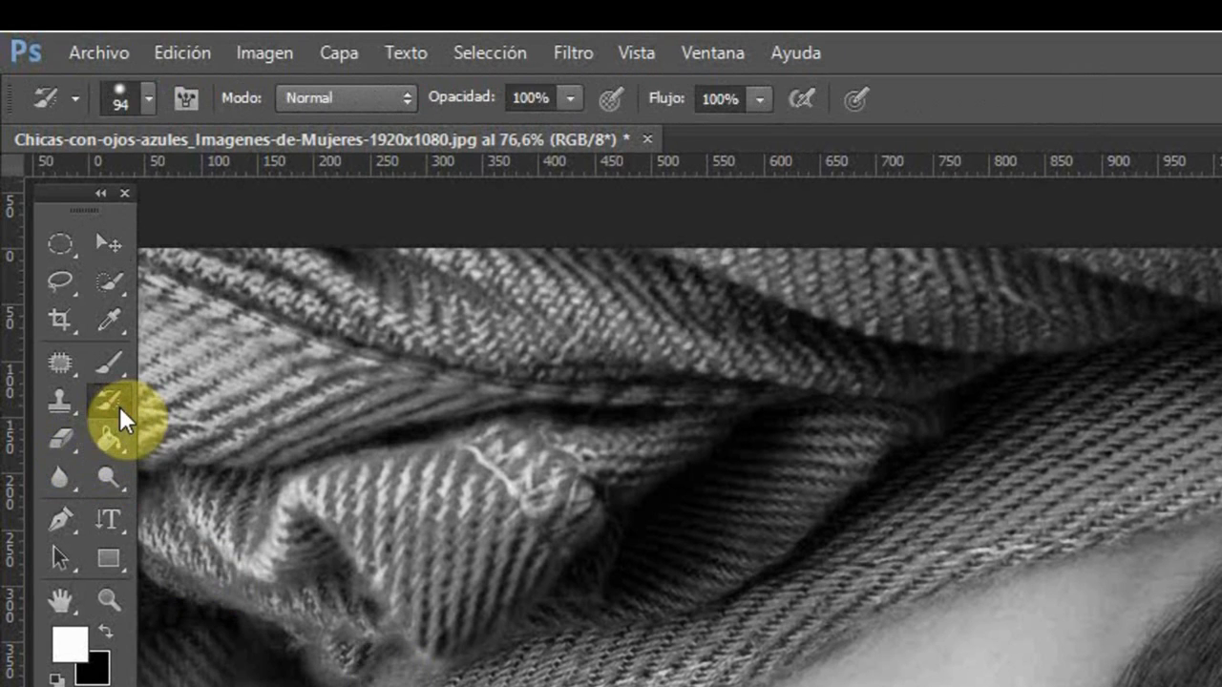
pyautogui.rightClick(120, 407)
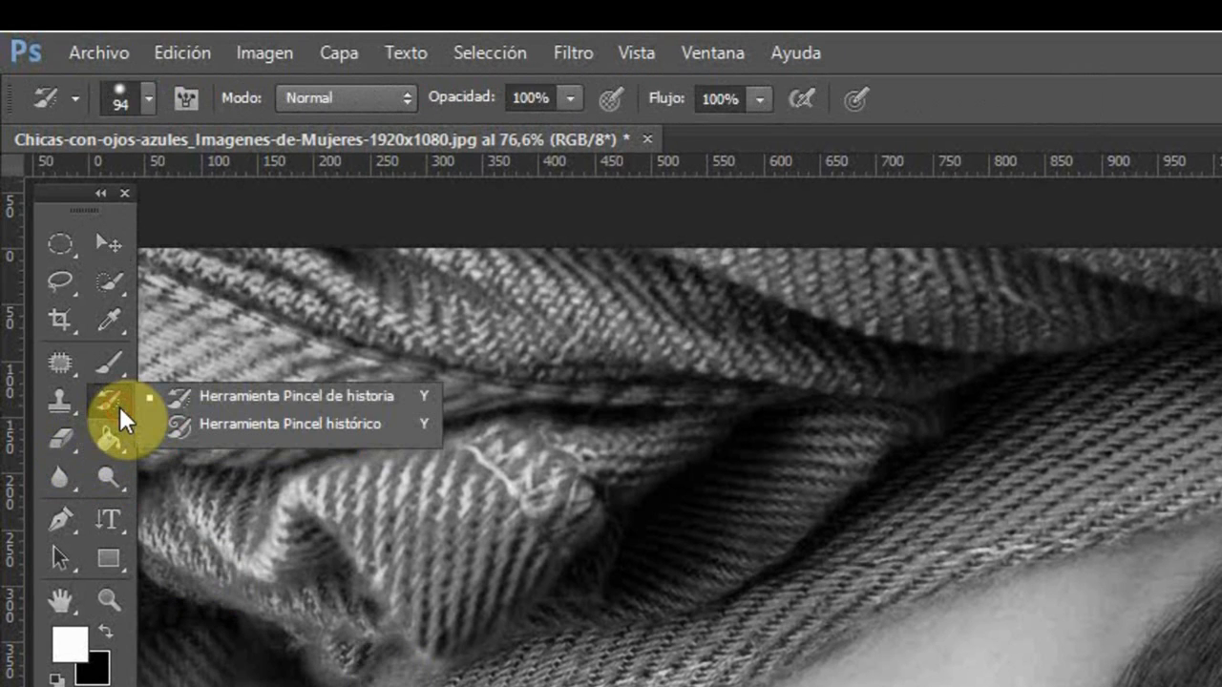
pyautogui.click(344, 398)
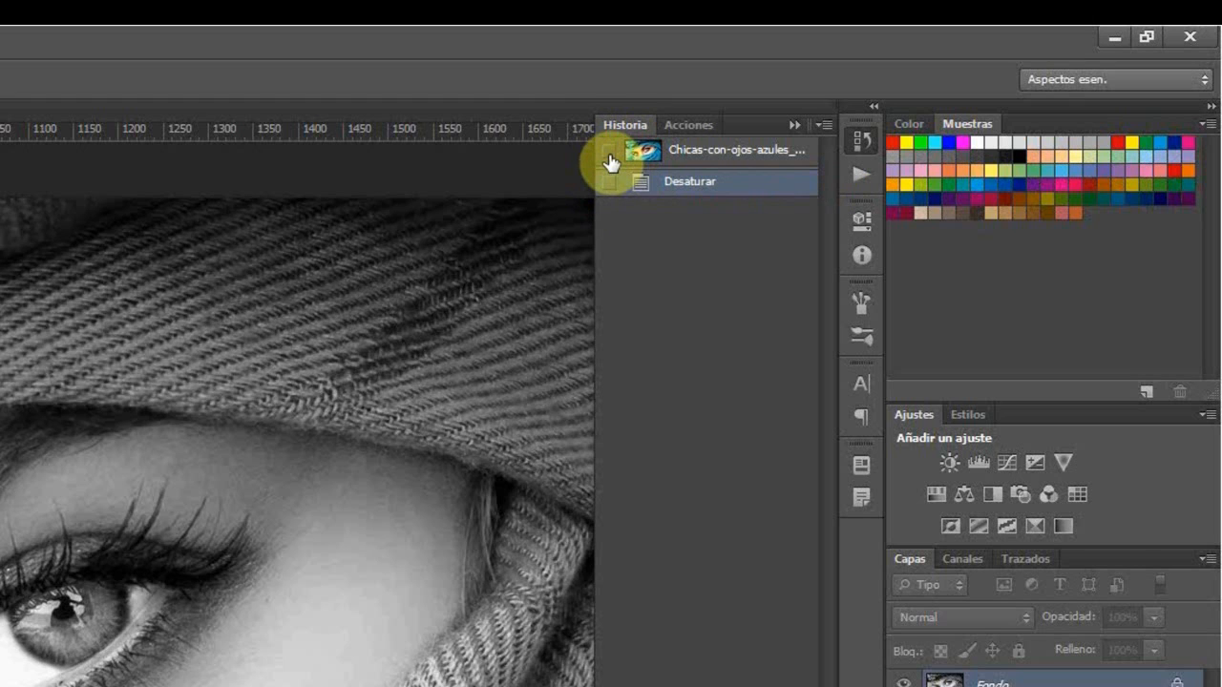
pyautogui.click(608, 153)
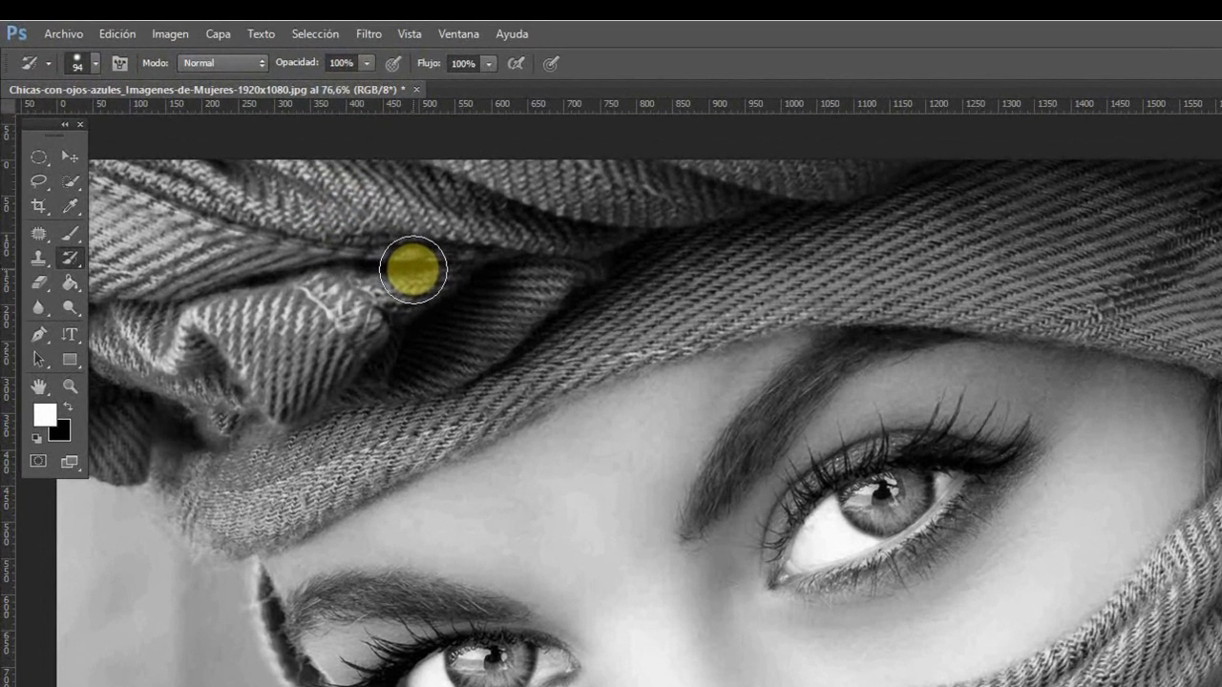
# Step: Set the History Brush to a size of 104 px and a hardness of 80%
pyautogui.rightClick(412, 270)
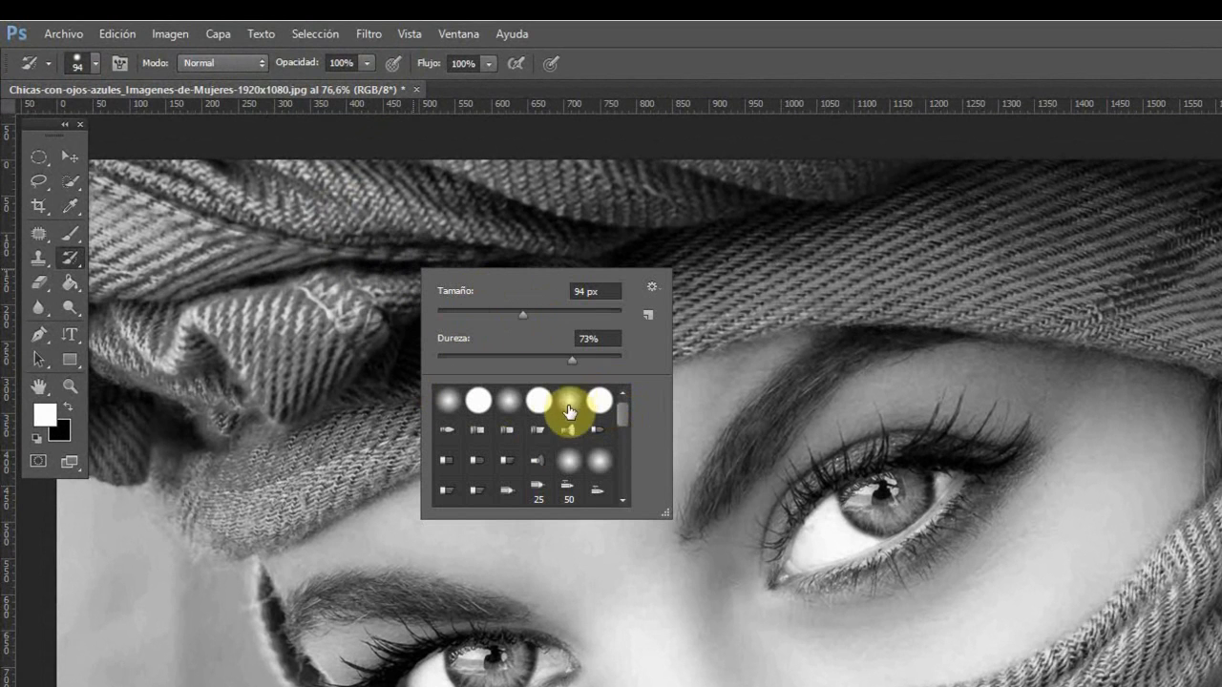
pyautogui.moveTo(521, 314)
pyautogui.mouseDown()
pyautogui.moveTo(497, 324)
pyautogui.moveTo(515, 324)
pyautogui.mouseUp()
pyautogui.moveTo(572, 361); pyautogui.dragTo(585, 364)
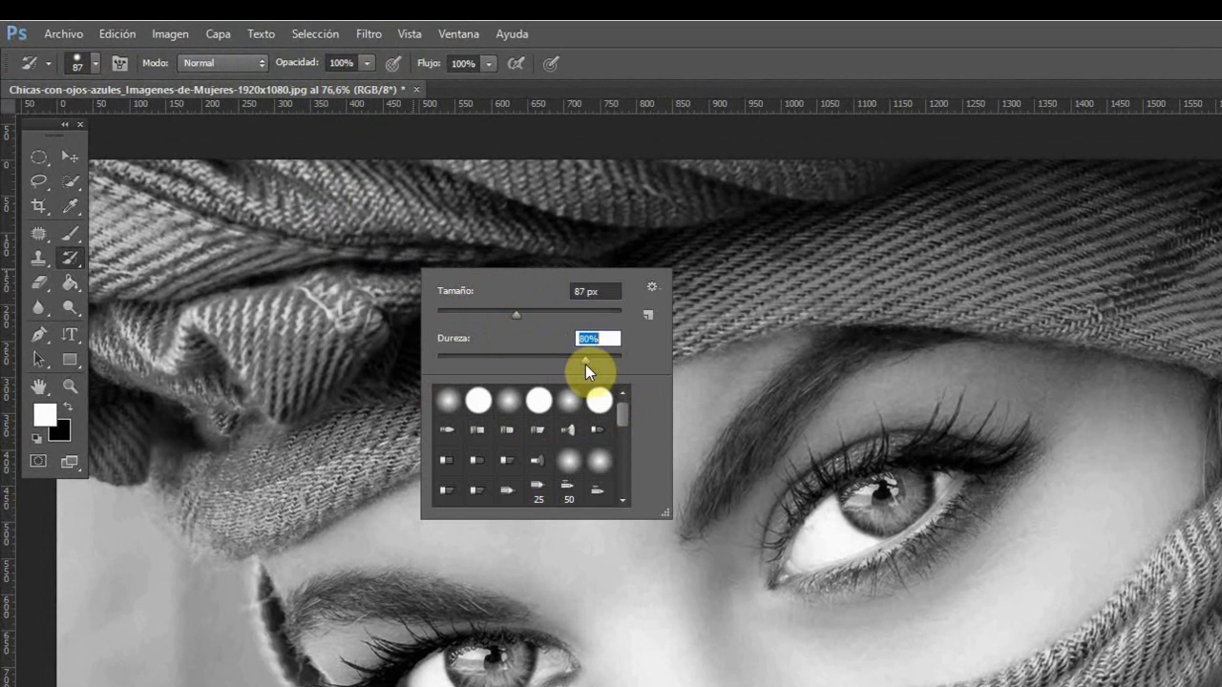
pyautogui.moveTo(521, 313); pyautogui.dragTo(530, 316)
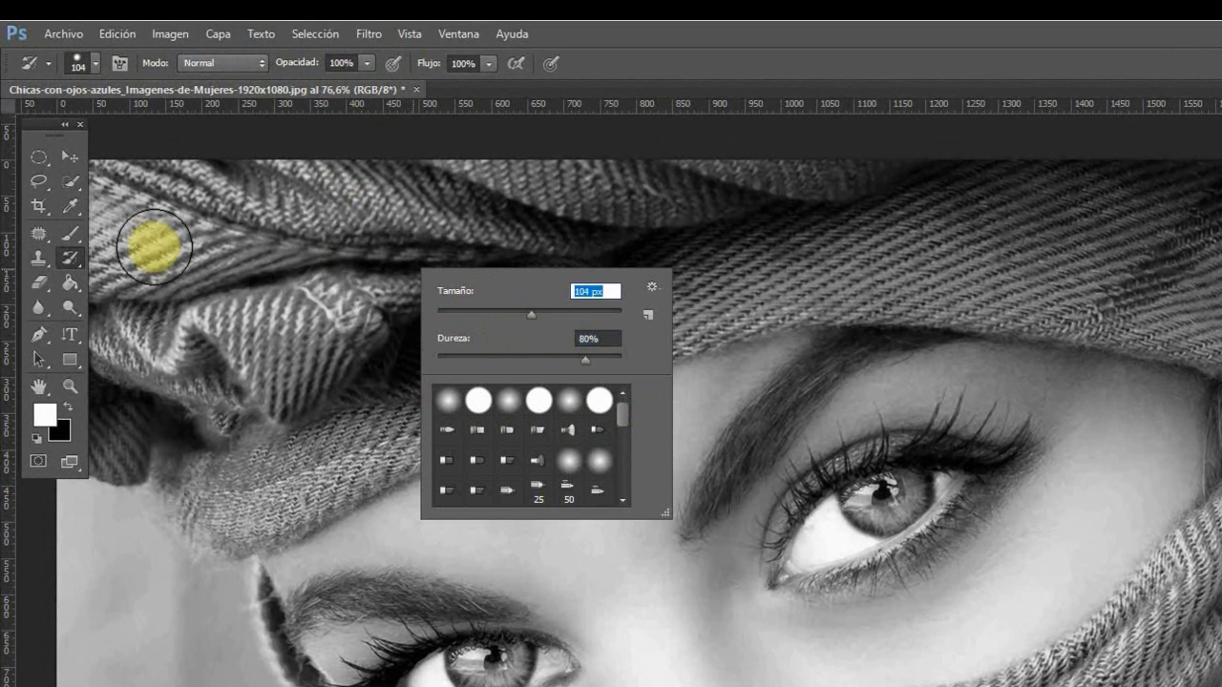
# Step: Paint the original blue colour back over the turban down to its edge along the forehead
pyautogui.click(305, 235)
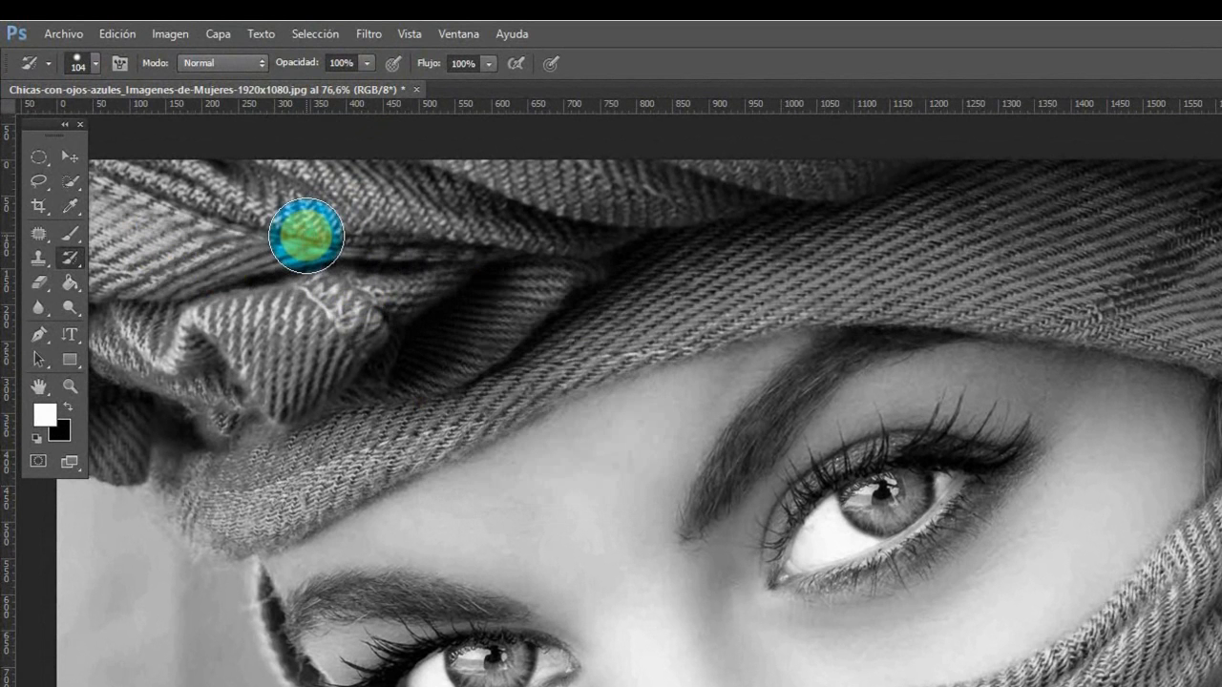
pyautogui.moveTo(306, 234)
pyautogui.mouseDown()
pyautogui.moveTo(420, 221)
pyautogui.moveTo(263, 209)
pyautogui.moveTo(341, 177)
pyautogui.moveTo(578, 170)
pyautogui.moveTo(185, 187)
pyautogui.moveTo(138, 225)
pyautogui.moveTo(281, 216)
pyautogui.moveTo(206, 304)
pyautogui.moveTo(282, 289)
pyautogui.moveTo(335, 320)
pyautogui.moveTo(631, 230)
pyautogui.moveTo(380, 329)
pyautogui.moveTo(572, 230)
pyautogui.moveTo(689, 202)
pyautogui.moveTo(438, 271)
pyautogui.moveTo(339, 320)
pyautogui.moveTo(838, 192)
pyautogui.moveTo(588, 185)
pyautogui.moveTo(603, 170)
pyautogui.moveTo(1038, 166)
pyautogui.moveTo(673, 203)
pyautogui.moveTo(435, 271)
pyautogui.moveTo(1079, 219)
pyautogui.moveTo(720, 242)
pyautogui.moveTo(419, 338)
pyautogui.moveTo(380, 353)
pyautogui.moveTo(734, 256)
pyautogui.moveTo(306, 405)
pyautogui.moveTo(353, 322)
pyautogui.moveTo(258, 382)
pyautogui.moveTo(277, 301)
pyautogui.moveTo(199, 338)
pyautogui.moveTo(243, 295)
pyautogui.moveTo(230, 296)
pyautogui.moveTo(264, 324)
pyautogui.mouseUp()
pyautogui.hotkey('ctrl', 'y')
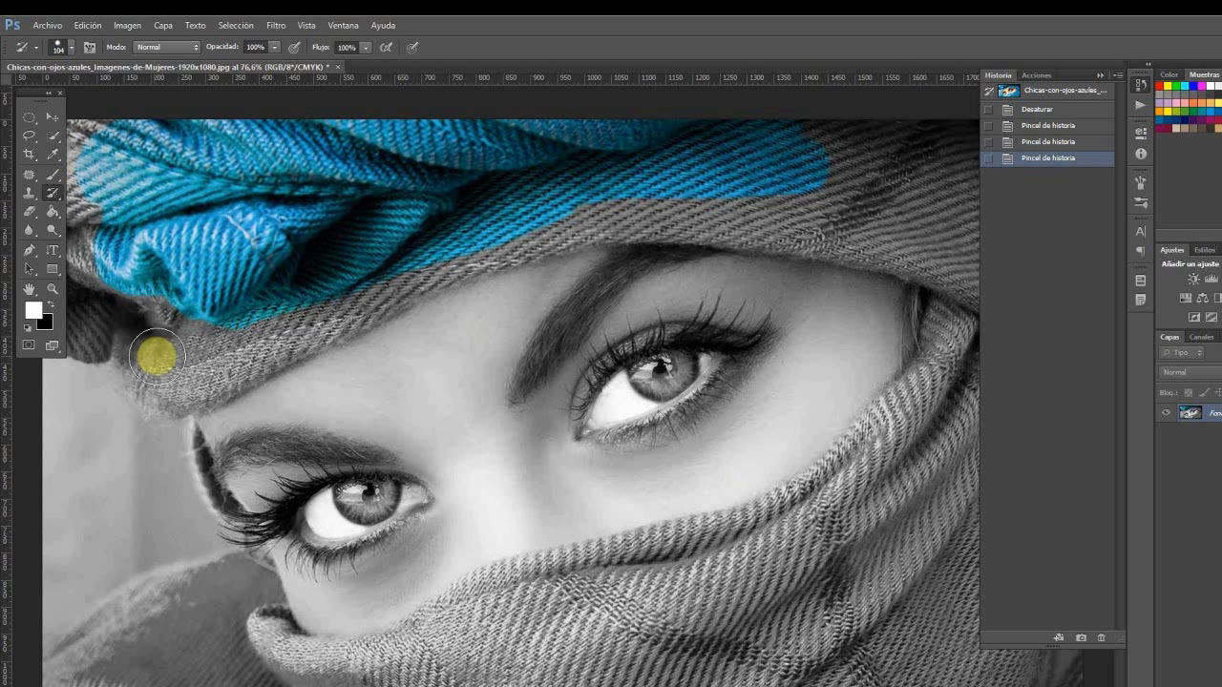
pyautogui.moveTo(170, 276); pyautogui.dragTo(125, 358)
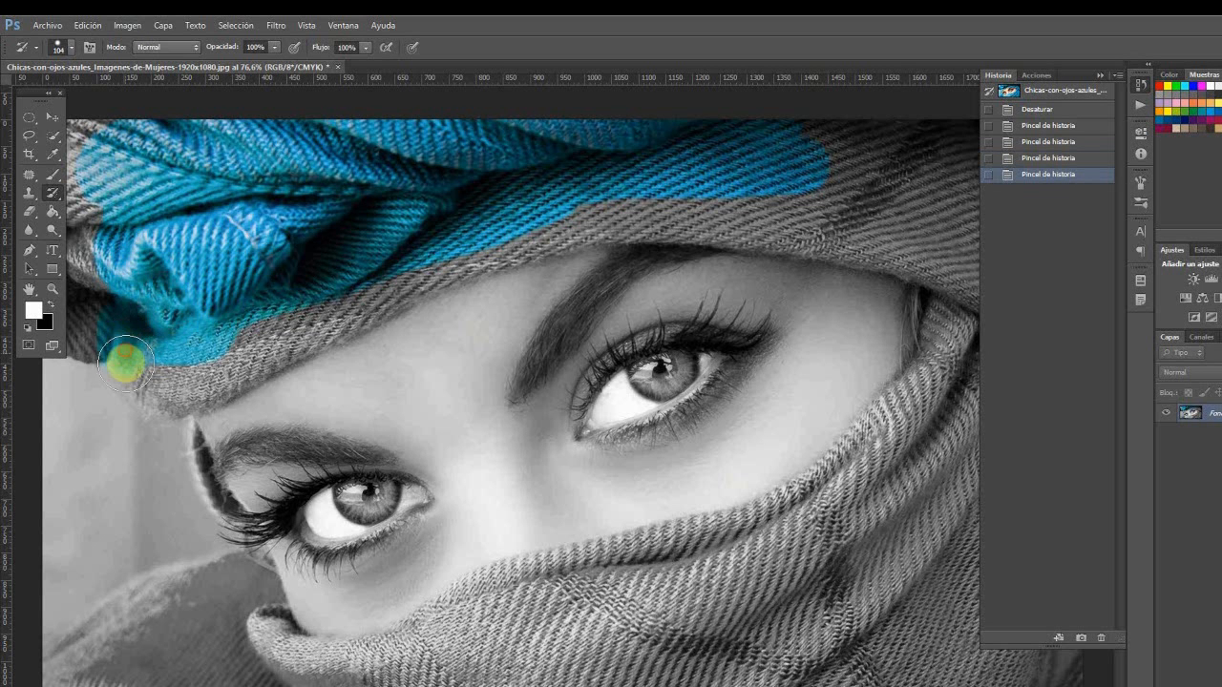
pyautogui.moveTo(170, 394)
pyautogui.mouseDown()
pyautogui.moveTo(349, 306)
pyautogui.moveTo(602, 206)
pyautogui.moveTo(721, 204)
pyautogui.moveTo(581, 215)
pyautogui.moveTo(712, 212)
pyautogui.moveTo(827, 232)
pyautogui.moveTo(674, 213)
pyautogui.moveTo(935, 250)
pyautogui.moveTo(942, 239)
pyautogui.moveTo(743, 154)
pyautogui.moveTo(548, 127)
pyautogui.moveTo(313, 158)
pyautogui.moveTo(286, 215)
pyautogui.mouseUp()
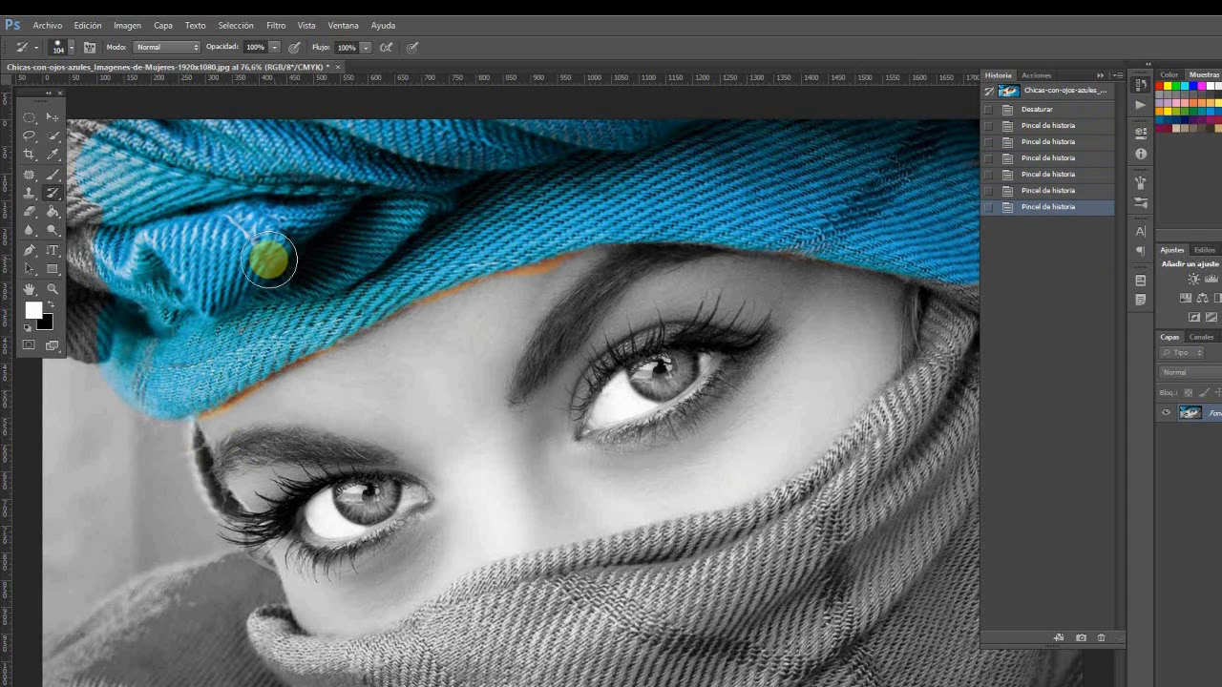
# Step: Set the Desaturar state as the History Brush source for correcting the orange fringe below the turban
pyautogui.click(53, 296)
pyautogui.moveTo(118, 298); pyautogui.dragTo(190, 222)
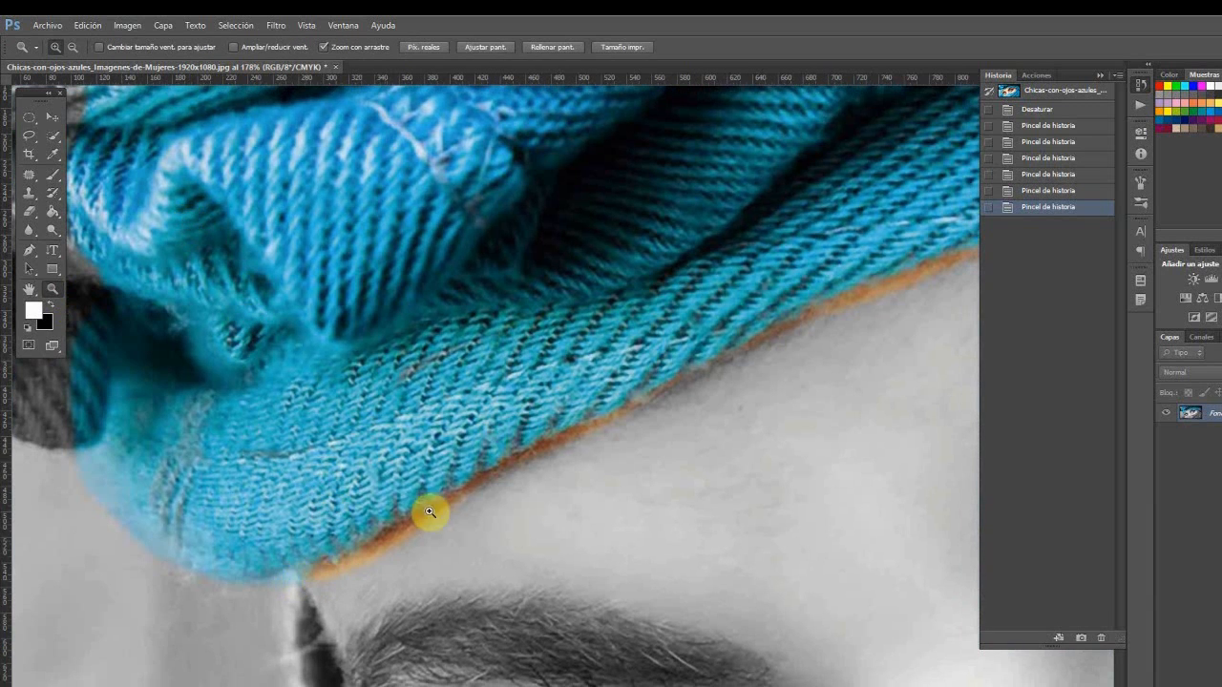
pyautogui.click(32, 289)
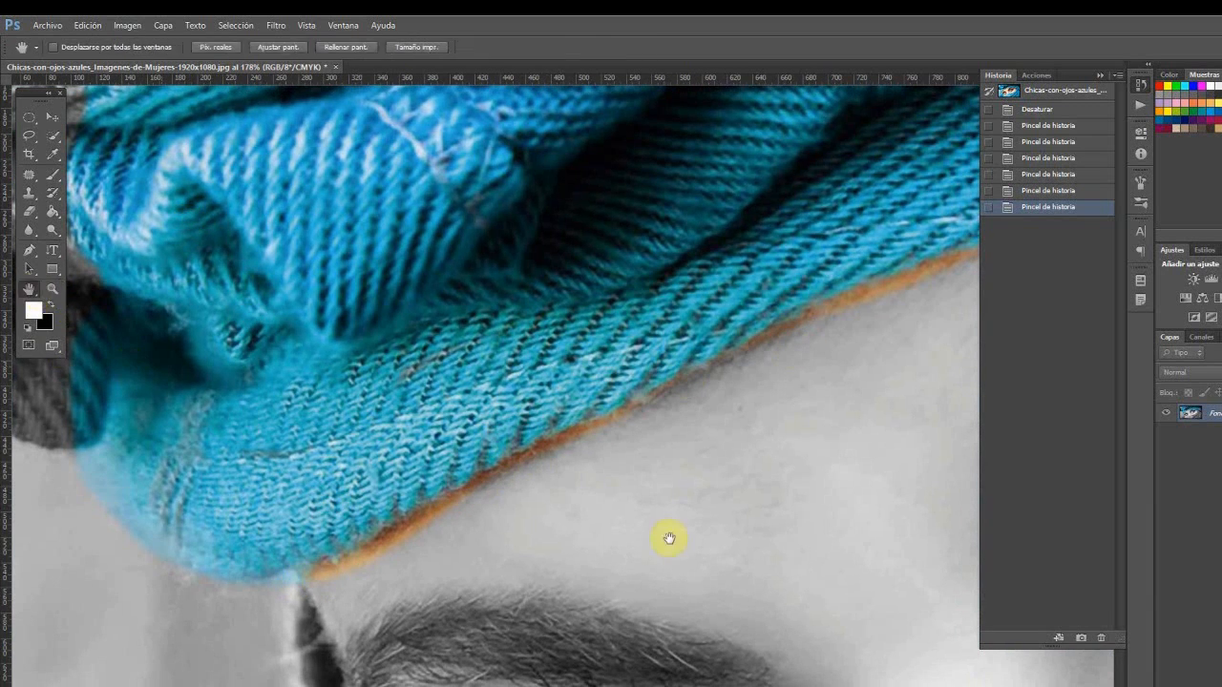
pyautogui.moveTo(376, 532); pyautogui.dragTo(601, 377)
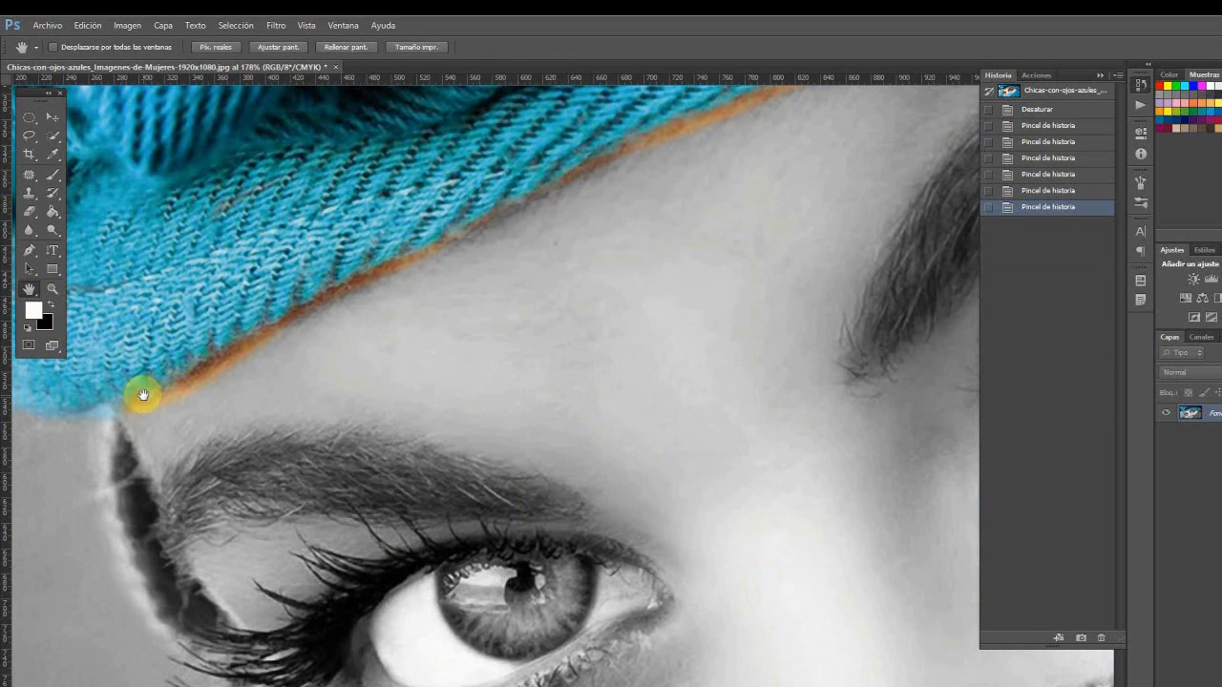
pyautogui.moveTo(431, 293); pyautogui.dragTo(496, 313)
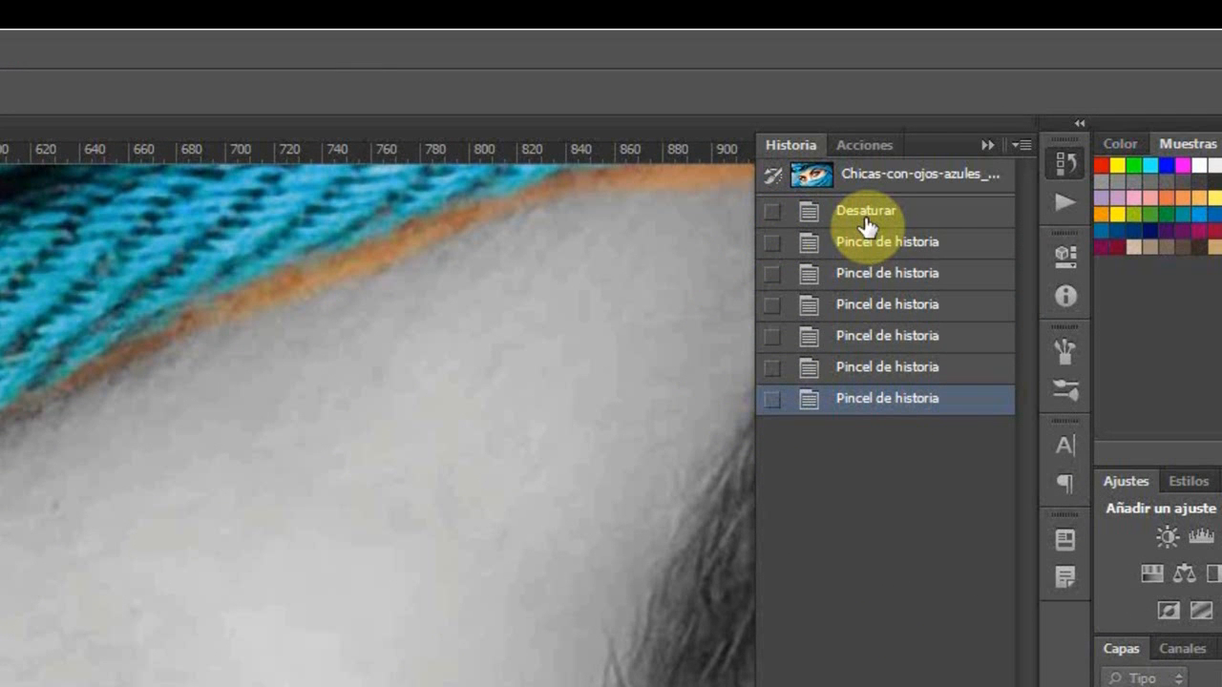
pyautogui.click(771, 212)
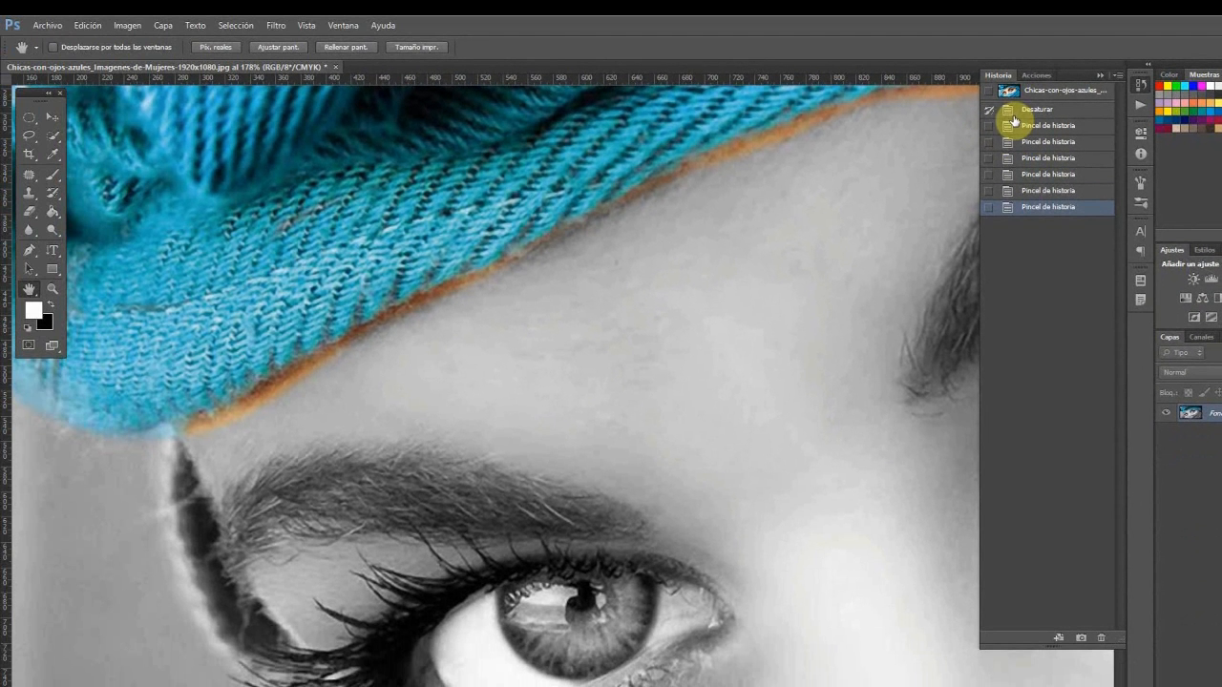
# Step: Brush the orange skin fringe along the turban's lower edge back to grey with the History Brush
pyautogui.click(52, 201)
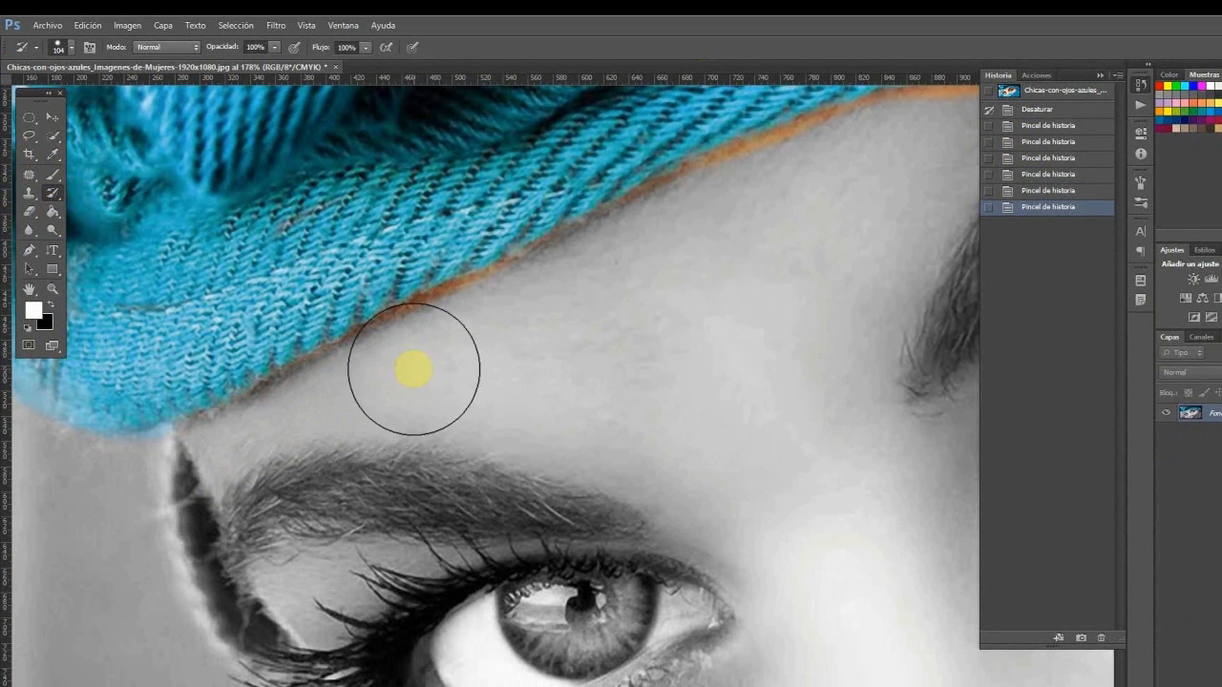
pyautogui.click(584, 295)
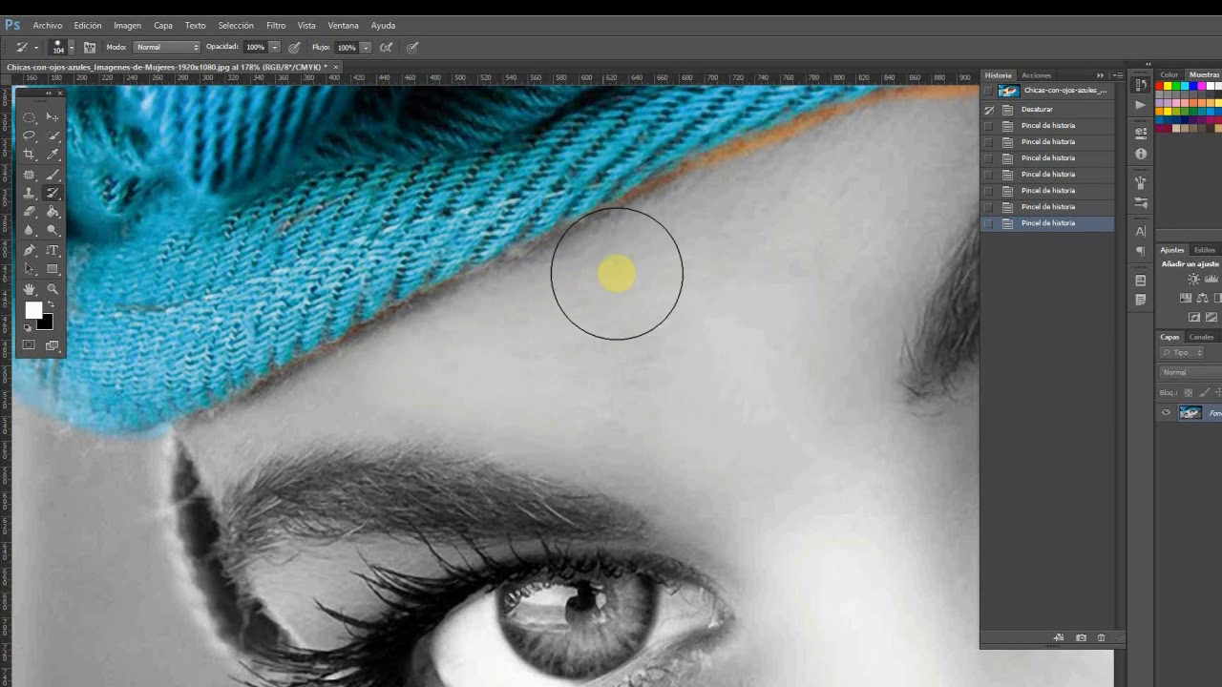
pyautogui.click(599, 279)
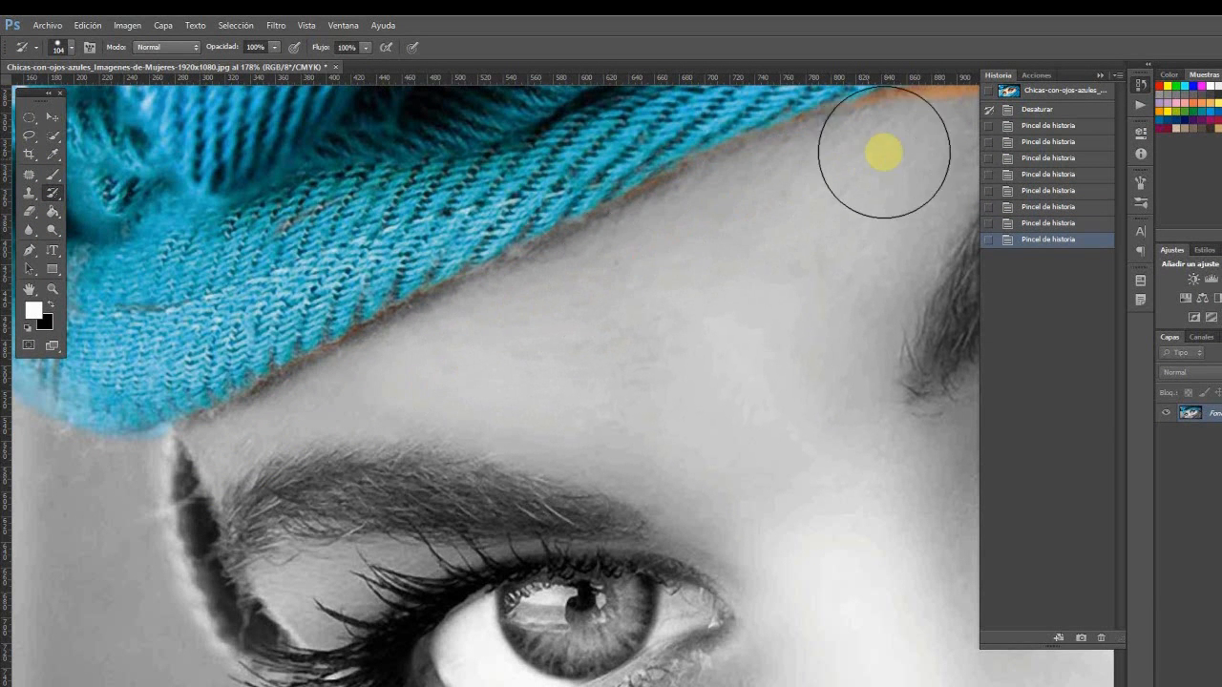
pyautogui.click(102, 322)
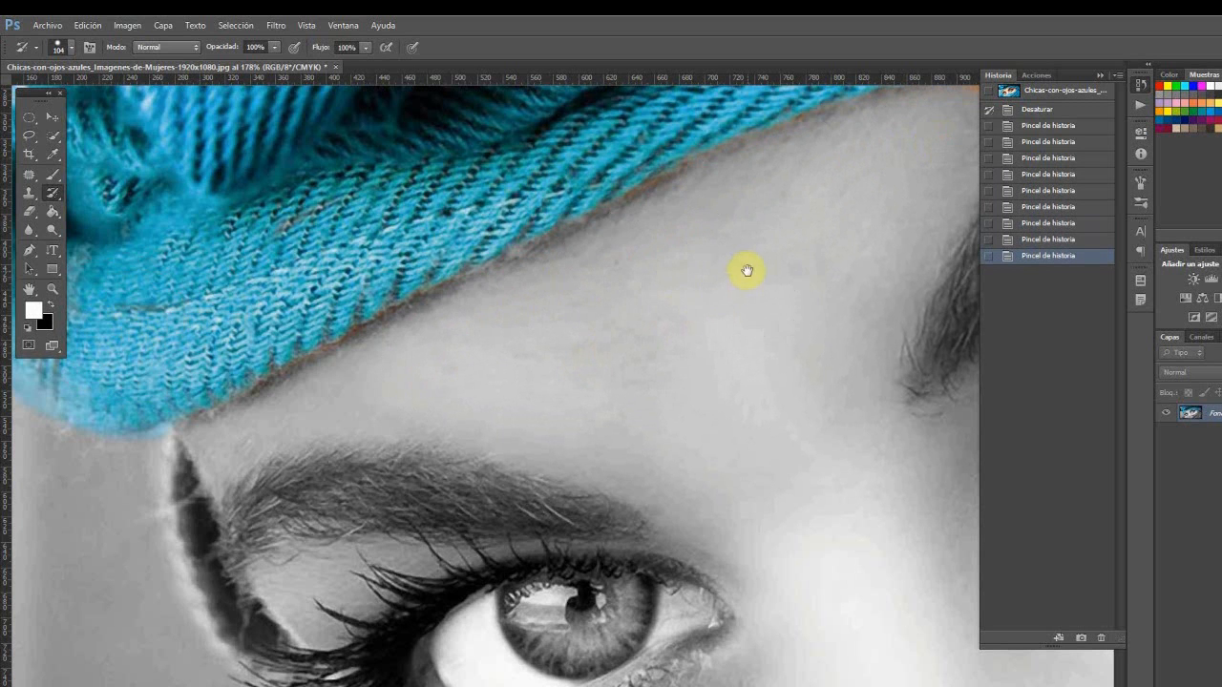
pyautogui.moveTo(741, 273); pyautogui.dragTo(420, 461)
pyautogui.moveTo(641, 326)
pyautogui.mouseDown()
pyautogui.moveTo(764, 293)
pyautogui.moveTo(622, 319)
pyautogui.moveTo(790, 281)
pyautogui.moveTo(689, 319)
pyautogui.mouseUp()
pyautogui.moveTo(300, 543); pyautogui.dragTo(619, 456)
pyautogui.moveTo(702, 322); pyautogui.dragTo(643, 357)
pyautogui.moveTo(309, 537)
pyautogui.mouseDown()
pyautogui.moveTo(401, 469)
pyautogui.moveTo(314, 507)
pyautogui.mouseUp()
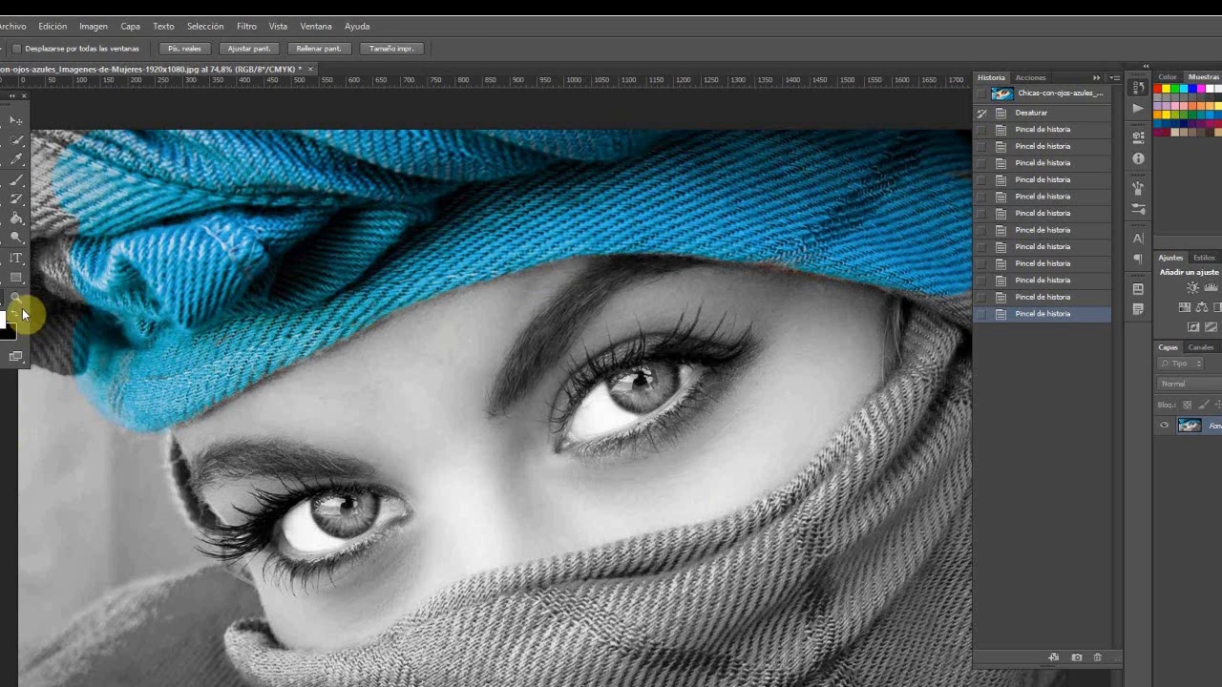
pyautogui.click(18, 299)
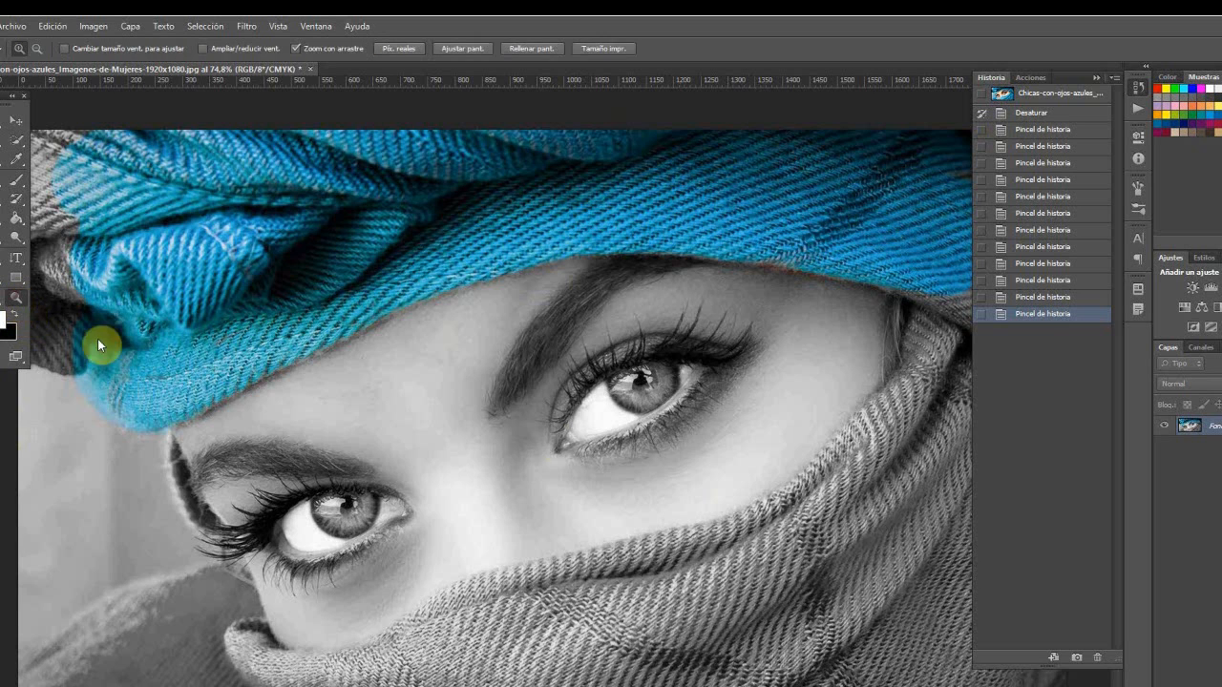
pyautogui.keyDown('alt'); pyautogui.click(663, 425); pyautogui.keyUp('alt')
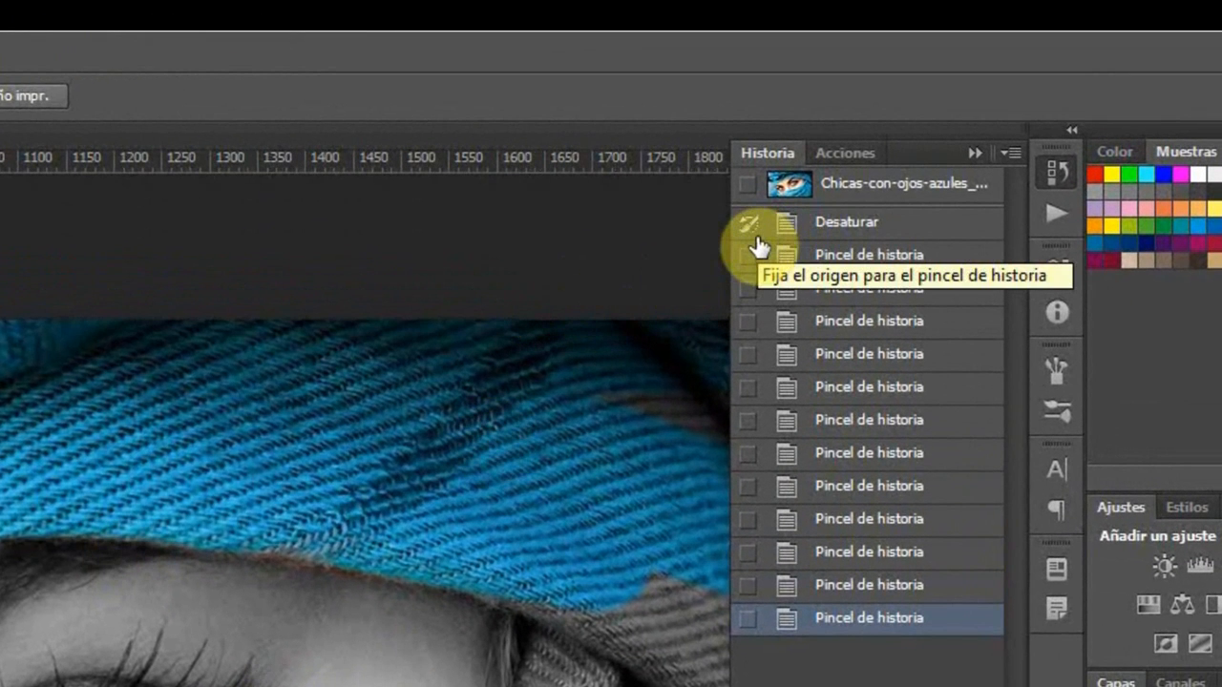
# Step: Set the original image snapshot as the History Brush source and paint the blue back over the turban's remaining grey areas
pyautogui.click(750, 187)
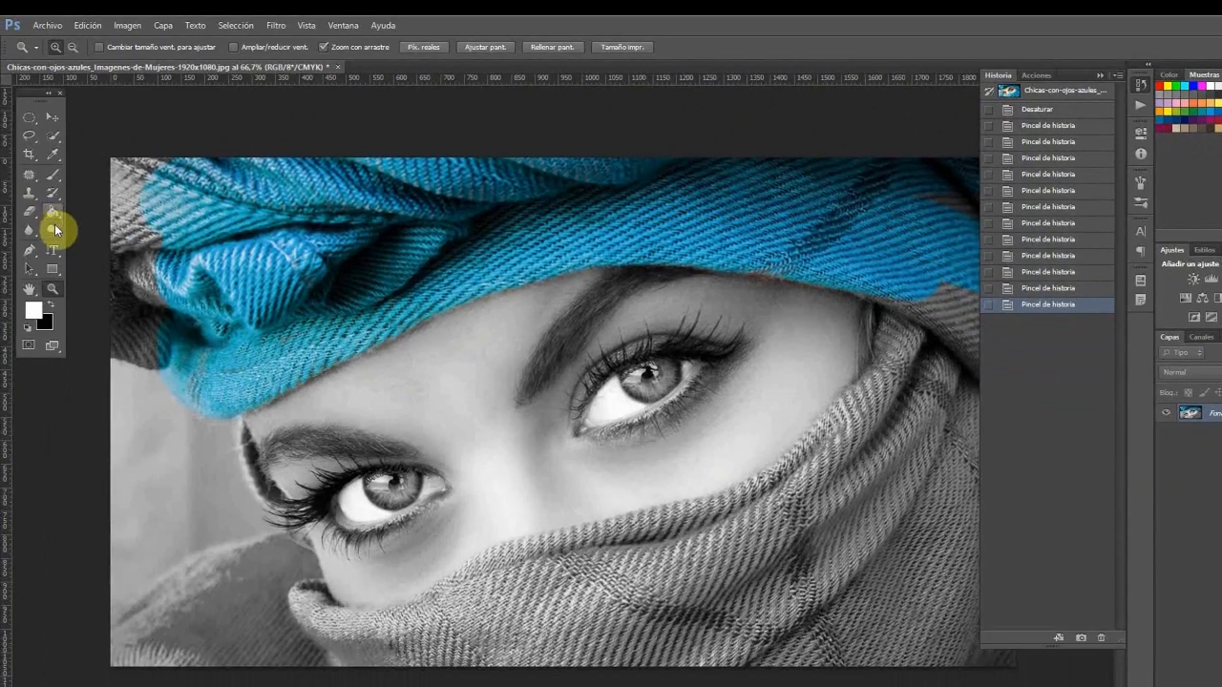
pyautogui.click(53, 192)
pyautogui.moveTo(125, 189)
pyautogui.mouseDown()
pyautogui.moveTo(140, 160)
pyautogui.moveTo(207, 270)
pyautogui.moveTo(216, 240)
pyautogui.moveTo(173, 245)
pyautogui.moveTo(158, 296)
pyautogui.moveTo(120, 267)
pyautogui.moveTo(139, 315)
pyautogui.moveTo(122, 307)
pyautogui.moveTo(161, 333)
pyautogui.moveTo(132, 332)
pyautogui.moveTo(160, 346)
pyautogui.moveTo(125, 339)
pyautogui.mouseUp()
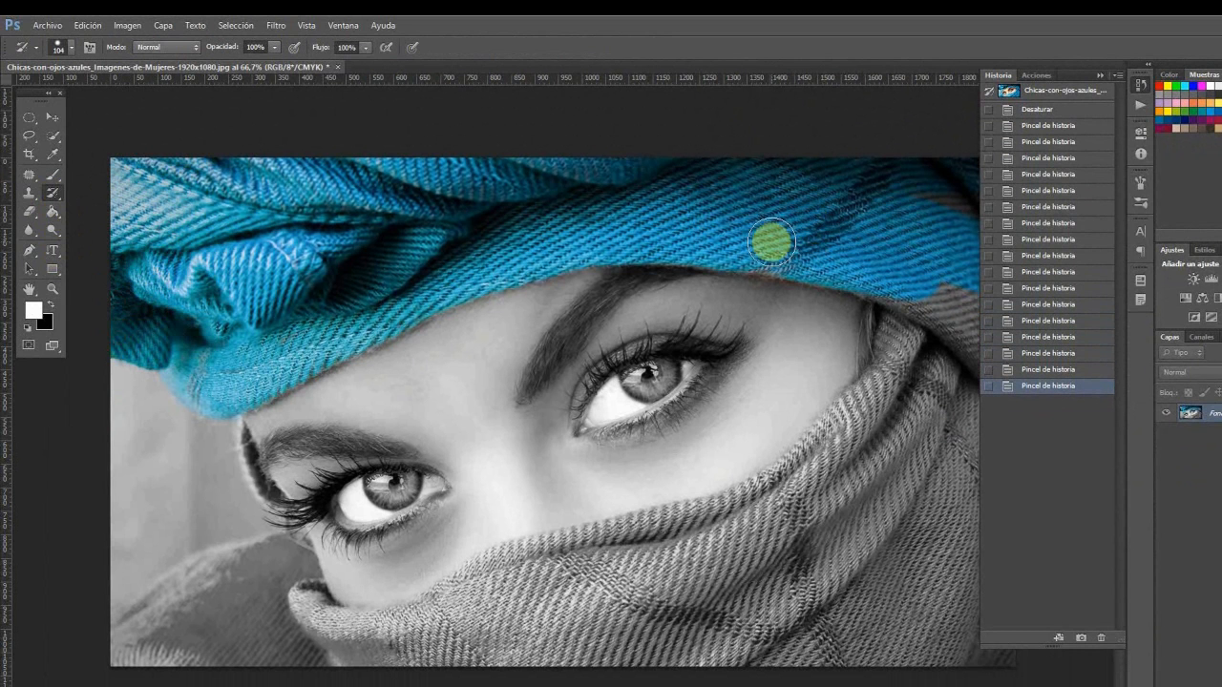
pyautogui.moveTo(752, 250); pyautogui.dragTo(888, 281)
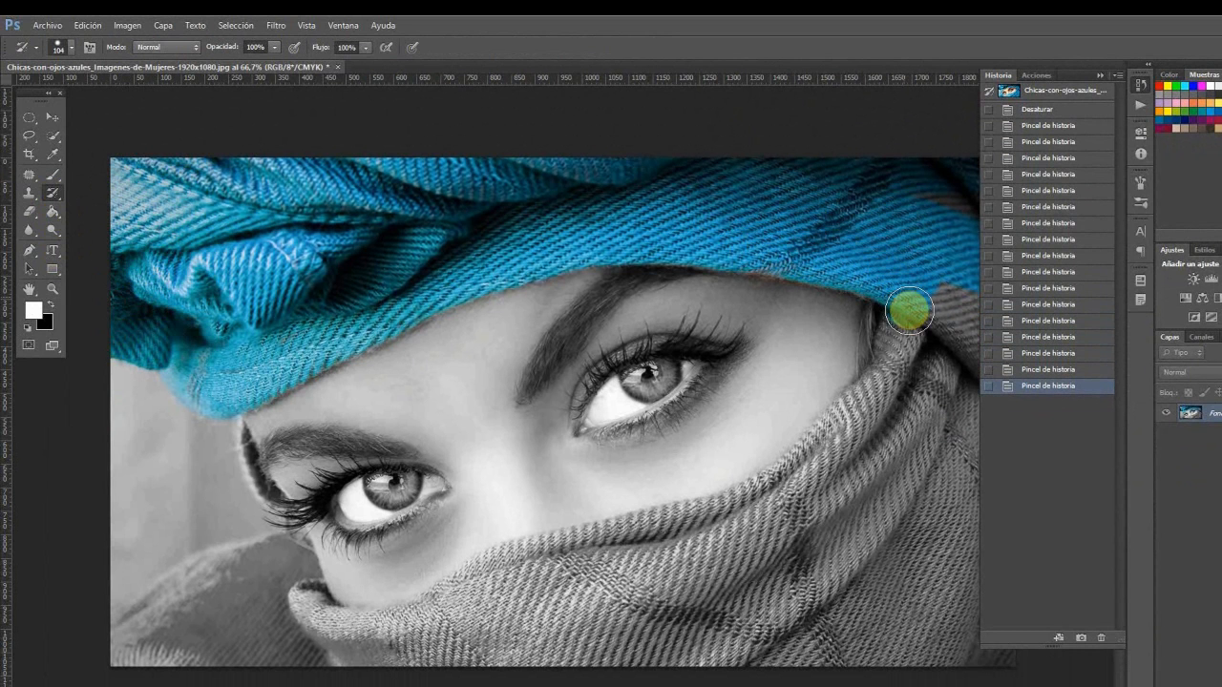
# Step: Paint the original blue colour back over the whole veil covering the lower face, from its outer folds to its upper edge
pyautogui.moveTo(908, 322)
pyautogui.mouseDown()
pyautogui.moveTo(900, 578)
pyautogui.moveTo(941, 354)
pyautogui.moveTo(911, 620)
pyautogui.mouseUp()
pyautogui.moveTo(1040, 686)
pyautogui.mouseDown()
pyautogui.moveTo(1016, 460)
pyautogui.moveTo(960, 407)
pyautogui.moveTo(956, 547)
pyautogui.moveTo(1016, 642)
pyautogui.moveTo(844, 680)
pyautogui.moveTo(1163, 654)
pyautogui.moveTo(999, 651)
pyautogui.moveTo(487, 685)
pyautogui.moveTo(804, 637)
pyautogui.moveTo(585, 668)
pyautogui.moveTo(235, 668)
pyautogui.mouseUp()
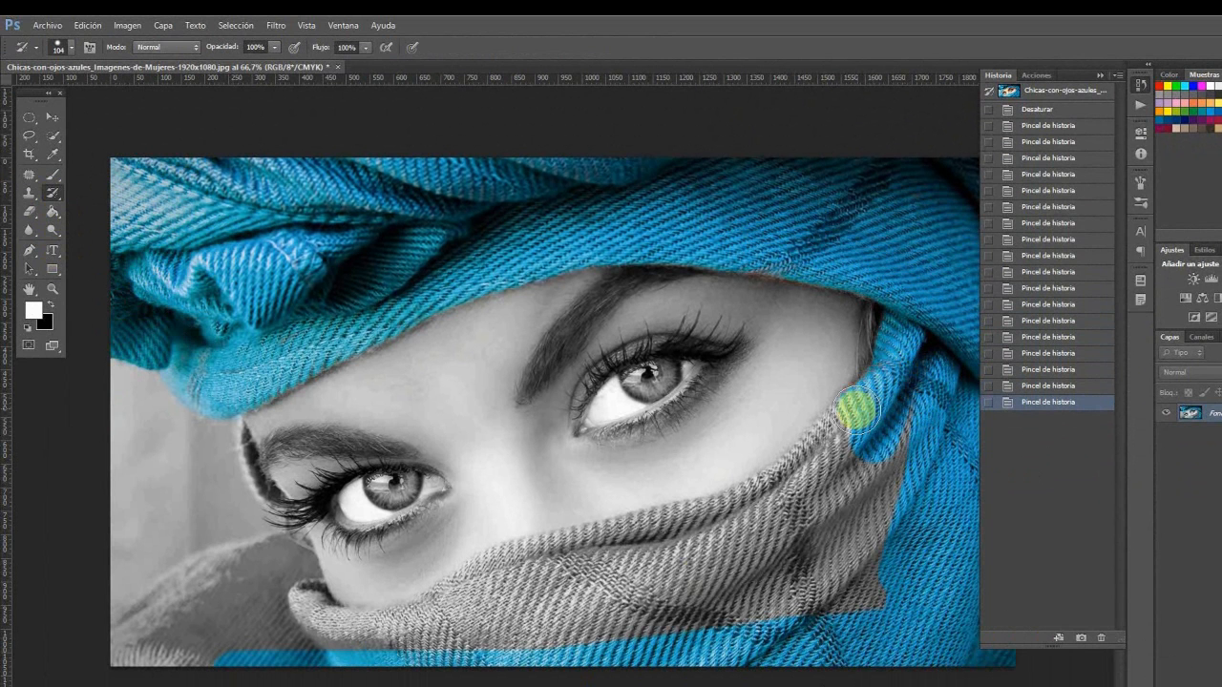
pyautogui.moveTo(789, 479); pyautogui.dragTo(641, 534)
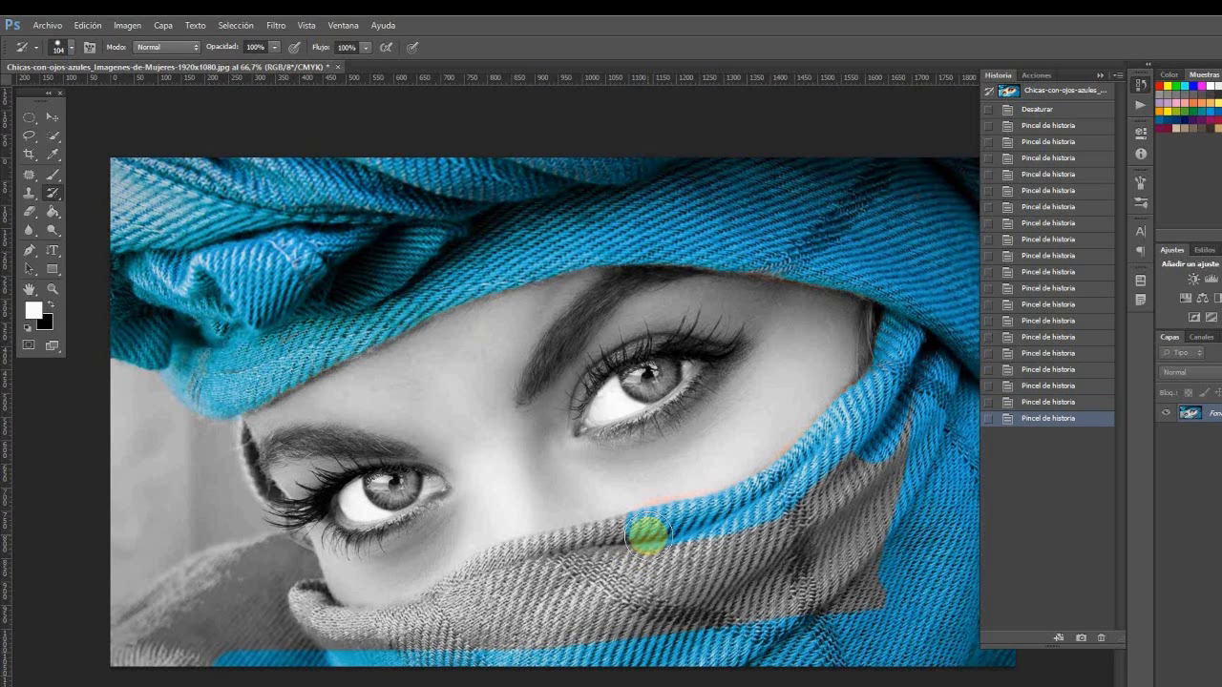
pyautogui.moveTo(703, 583)
pyautogui.mouseDown()
pyautogui.moveTo(655, 560)
pyautogui.moveTo(716, 543)
pyautogui.moveTo(873, 432)
pyautogui.moveTo(838, 493)
pyautogui.moveTo(689, 595)
pyautogui.moveTo(779, 548)
pyautogui.moveTo(884, 447)
pyautogui.moveTo(832, 548)
pyautogui.moveTo(881, 507)
pyautogui.moveTo(939, 487)
pyautogui.moveTo(592, 652)
pyautogui.moveTo(683, 571)
pyautogui.moveTo(522, 654)
pyautogui.moveTo(524, 673)
pyautogui.moveTo(502, 651)
pyautogui.moveTo(607, 595)
pyautogui.moveTo(564, 628)
pyautogui.mouseUp()
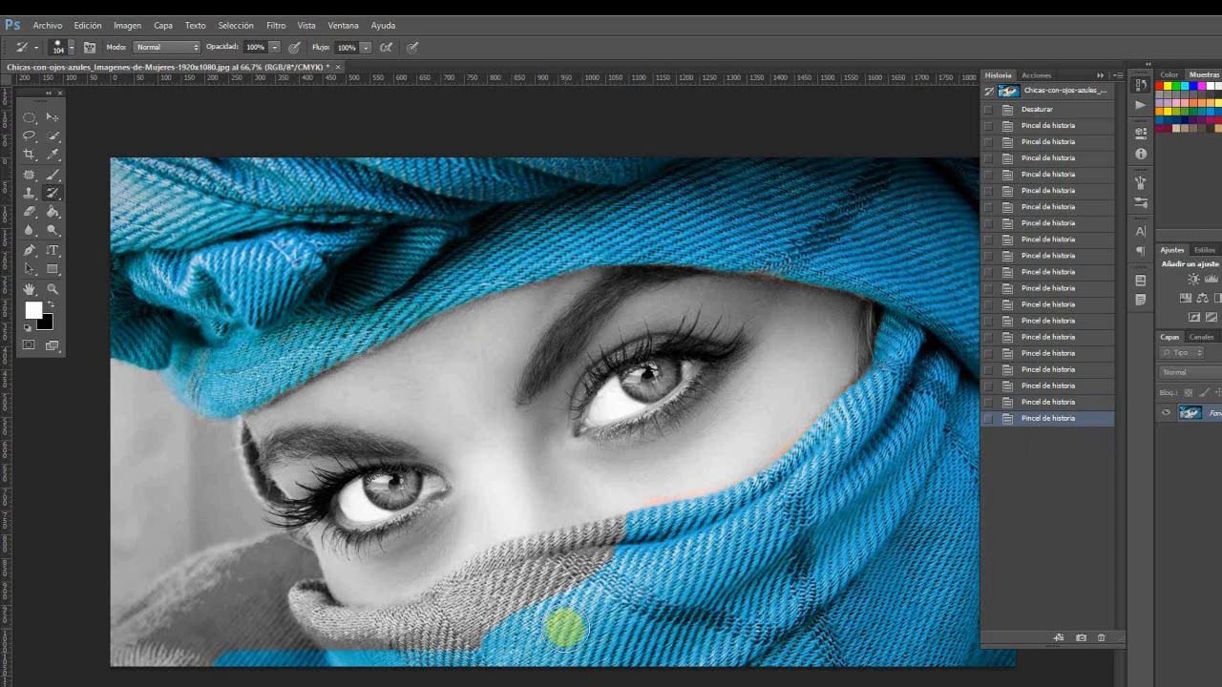
pyautogui.moveTo(570, 616)
pyautogui.mouseDown()
pyautogui.moveTo(475, 634)
pyautogui.moveTo(486, 631)
pyautogui.moveTo(446, 662)
pyautogui.moveTo(464, 672)
pyautogui.moveTo(261, 655)
pyautogui.moveTo(112, 663)
pyautogui.moveTo(123, 636)
pyautogui.moveTo(182, 590)
pyautogui.moveTo(293, 547)
pyautogui.moveTo(309, 610)
pyautogui.moveTo(353, 677)
pyautogui.moveTo(334, 649)
pyautogui.mouseUp()
pyautogui.moveTo(239, 622)
pyautogui.mouseDown()
pyautogui.moveTo(162, 644)
pyautogui.moveTo(327, 654)
pyautogui.moveTo(303, 605)
pyautogui.moveTo(331, 632)
pyautogui.moveTo(397, 633)
pyautogui.moveTo(516, 571)
pyautogui.moveTo(662, 536)
pyautogui.moveTo(487, 607)
pyautogui.moveTo(521, 604)
pyautogui.moveTo(496, 608)
pyautogui.moveTo(430, 664)
pyautogui.moveTo(330, 649)
pyautogui.mouseUp()
pyautogui.moveTo(329, 649)
pyautogui.mouseDown()
pyautogui.moveTo(326, 632)
pyautogui.moveTo(410, 622)
pyautogui.moveTo(509, 564)
pyautogui.moveTo(603, 542)
pyautogui.mouseUp()
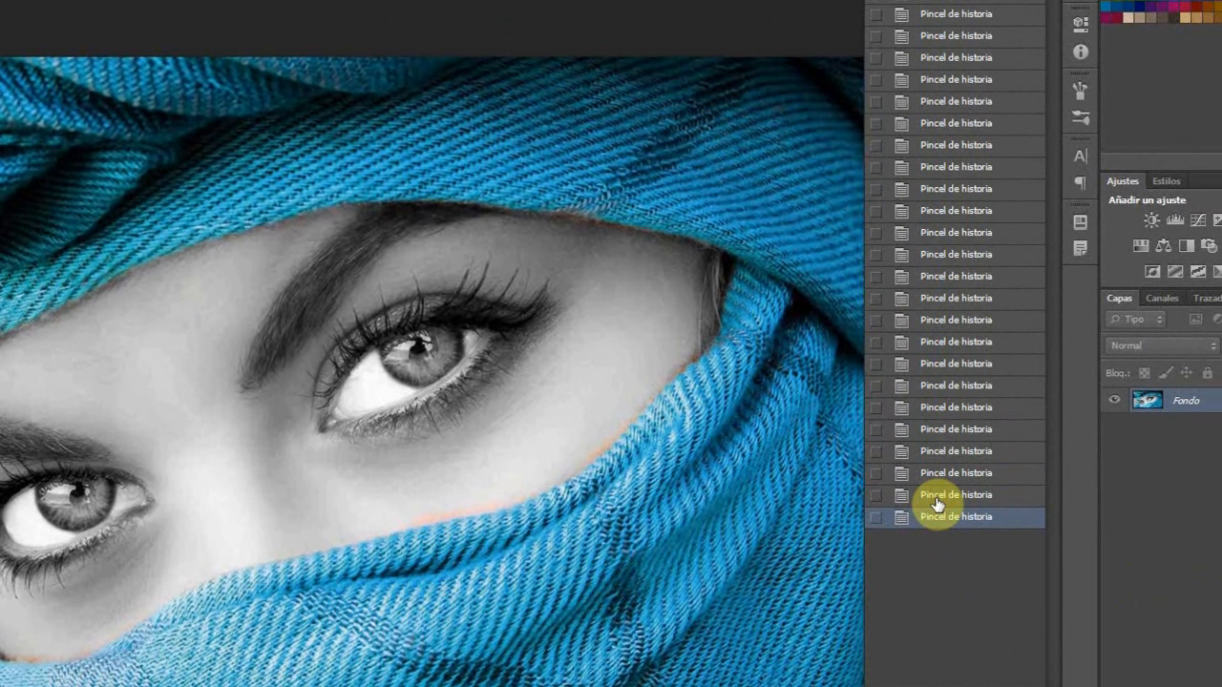
# Step: Step back two History Brush strokes and repaint the veil's upper edge below the eyes in blue
pyautogui.click(938, 498)
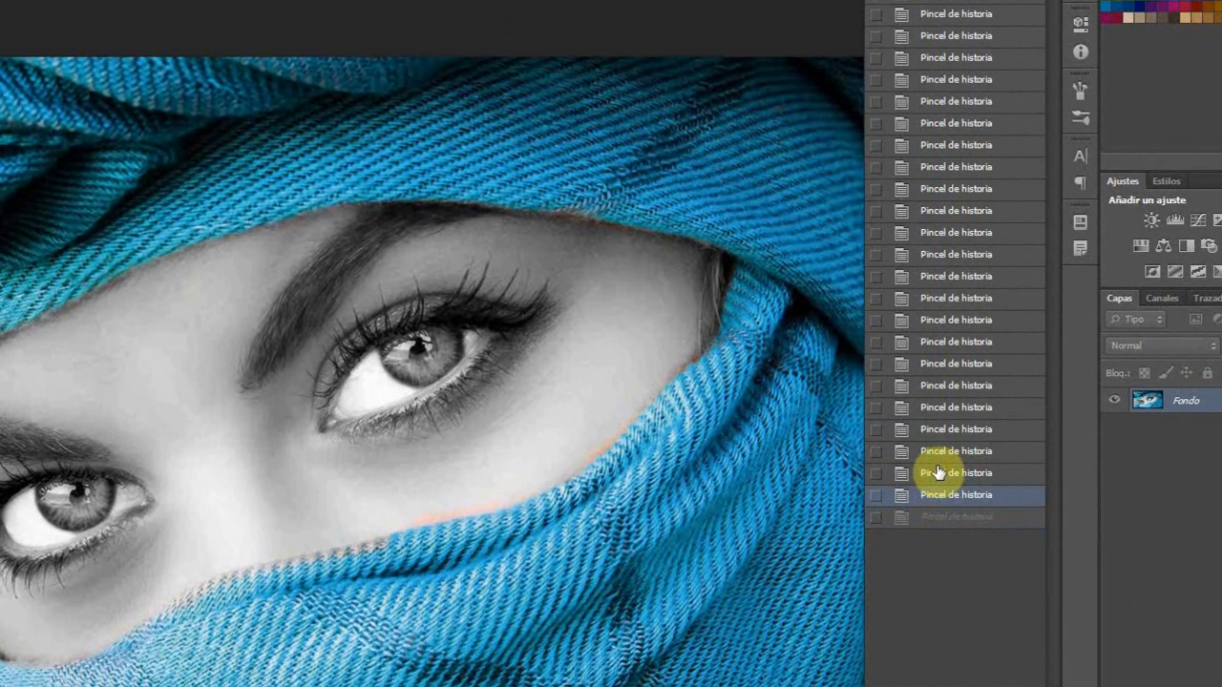
pyautogui.click(942, 476)
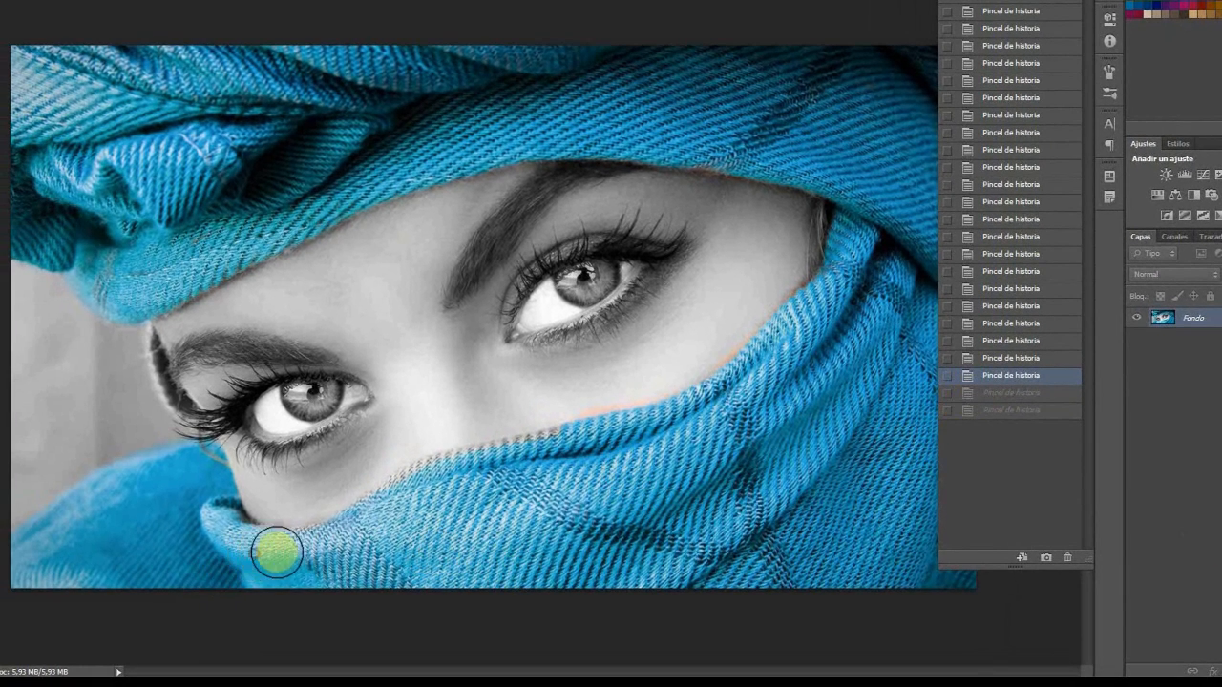
pyautogui.moveTo(414, 494)
pyautogui.mouseDown()
pyautogui.moveTo(497, 456)
pyautogui.moveTo(737, 412)
pyautogui.mouseUp()
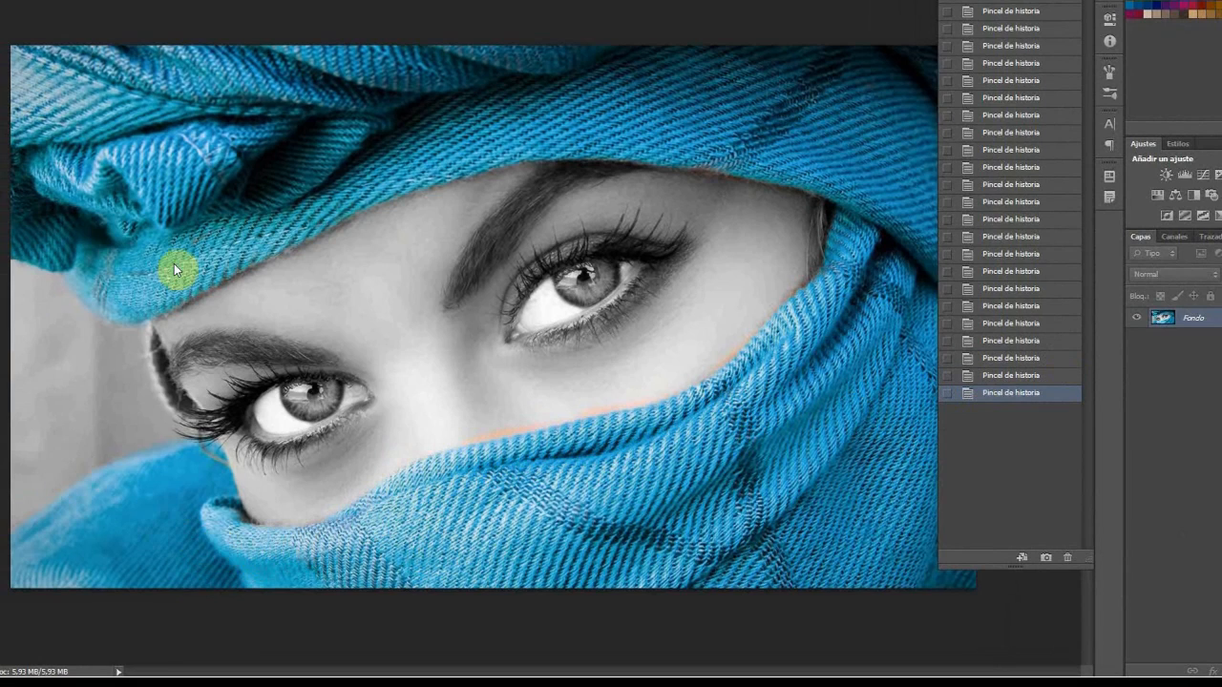
# Step: Set the Desaturar state as the History Brush source and brush the orange skin fringe along the veil's upper edge back to grey
pyautogui.click(602, 437)
pyautogui.click(621, 456)
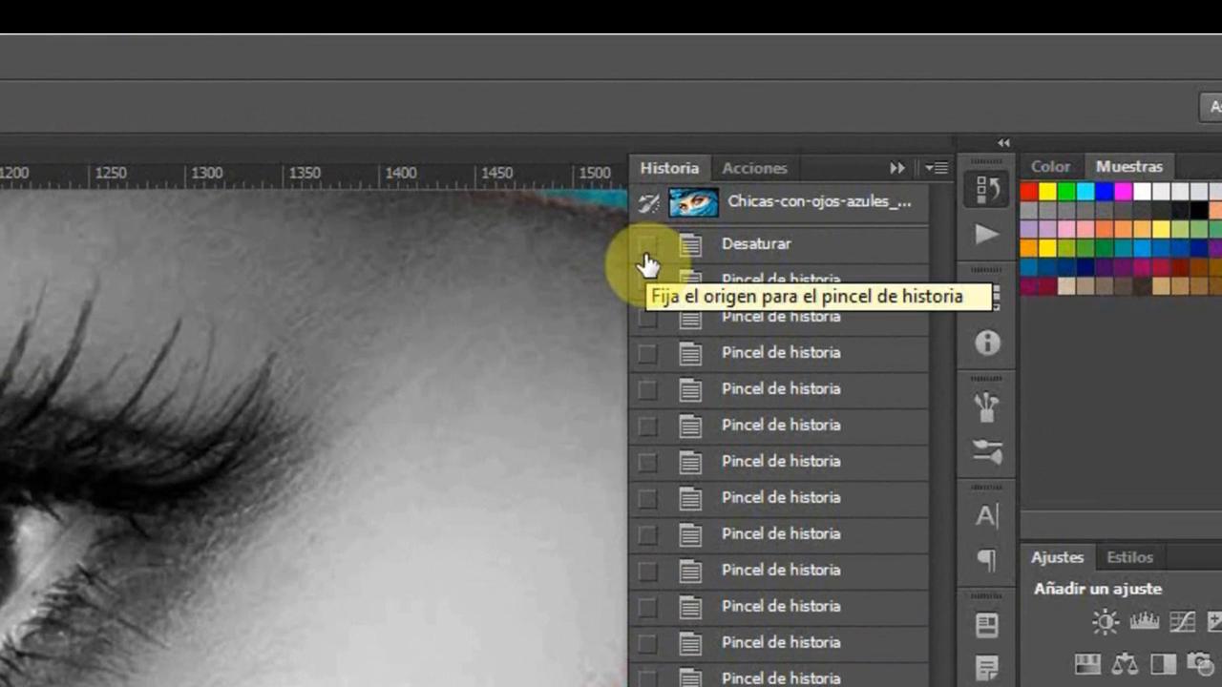
pyautogui.click(647, 247)
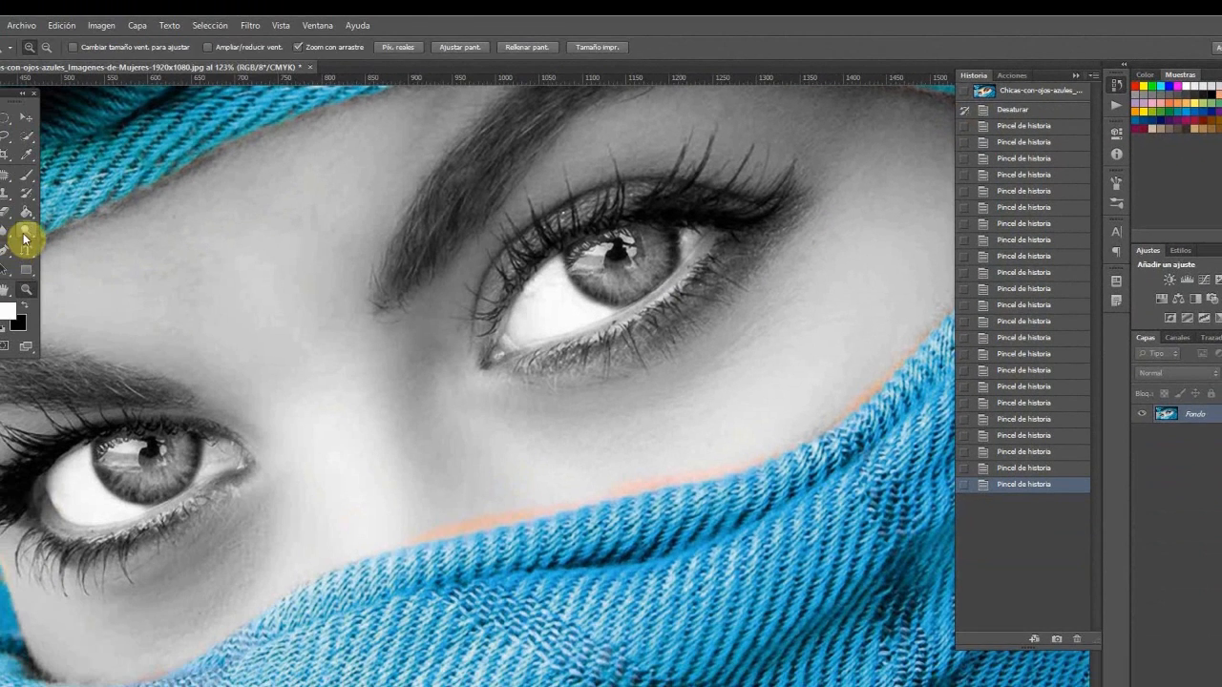
pyautogui.moveTo(65, 629)
pyautogui.mouseDown()
pyautogui.moveTo(128, 641)
pyautogui.moveTo(201, 611)
pyautogui.mouseUp()
pyautogui.moveTo(363, 512); pyautogui.dragTo(518, 472)
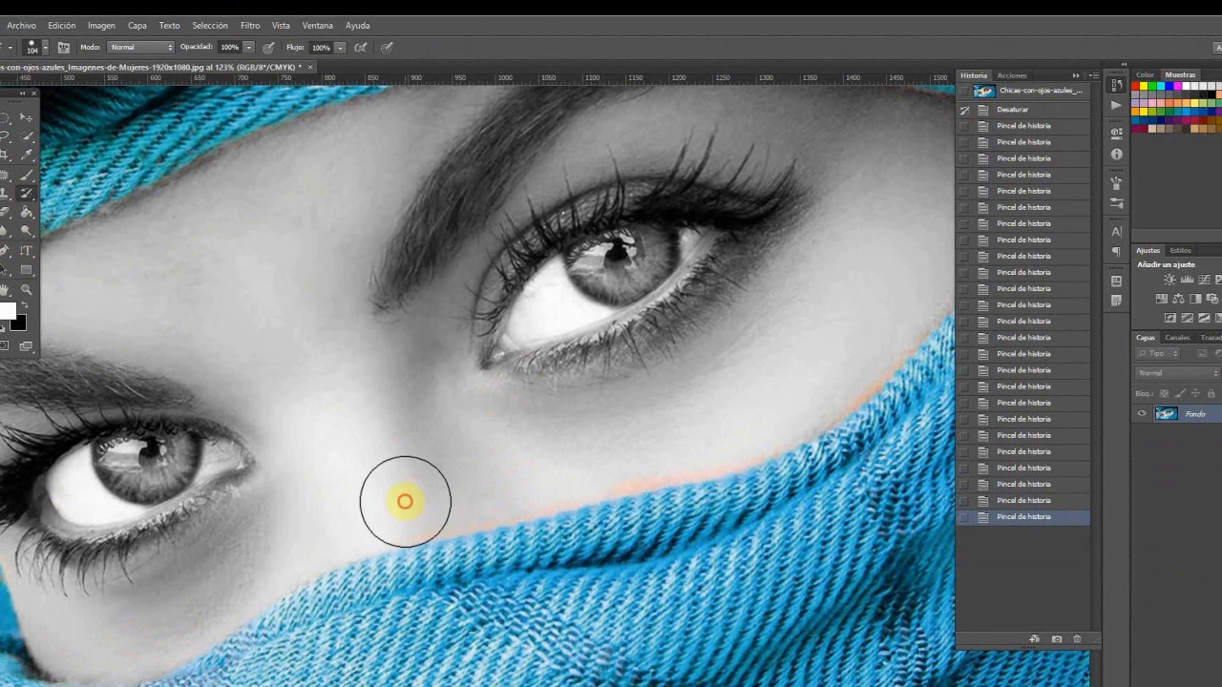
pyautogui.moveTo(637, 446)
pyautogui.mouseDown()
pyautogui.moveTo(732, 426)
pyautogui.moveTo(619, 439)
pyautogui.mouseUp()
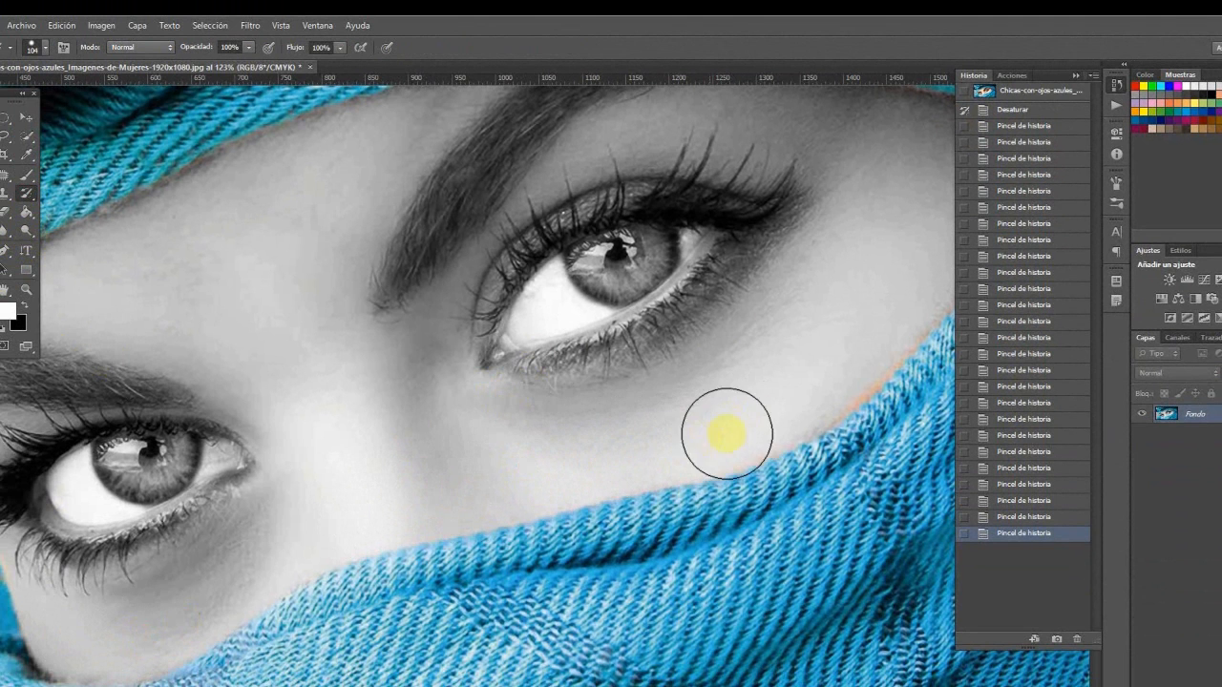
pyautogui.moveTo(800, 382); pyautogui.dragTo(779, 373)
pyautogui.moveTo(728, 428); pyautogui.dragTo(251, 554)
pyautogui.moveTo(390, 499)
pyautogui.mouseDown()
pyautogui.moveTo(319, 517)
pyautogui.moveTo(396, 462)
pyautogui.moveTo(507, 344)
pyautogui.moveTo(335, 507)
pyautogui.mouseUp()
pyautogui.moveTo(349, 287)
pyautogui.mouseDown()
pyautogui.moveTo(306, 238)
pyautogui.moveTo(513, 270)
pyautogui.moveTo(488, 310)
pyautogui.mouseUp()
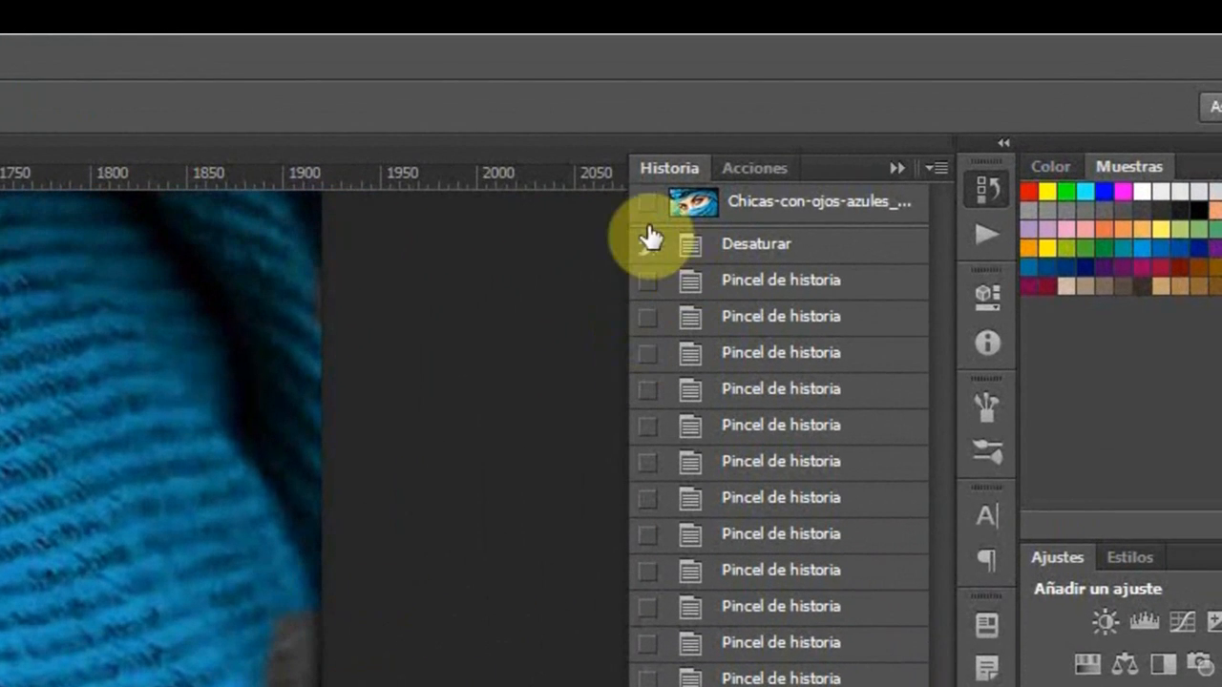
# Step: Set the original snapshot as the History Brush source and recolour the leftover grey patch at the turban's outer edge beside the image border
pyautogui.click(646, 208)
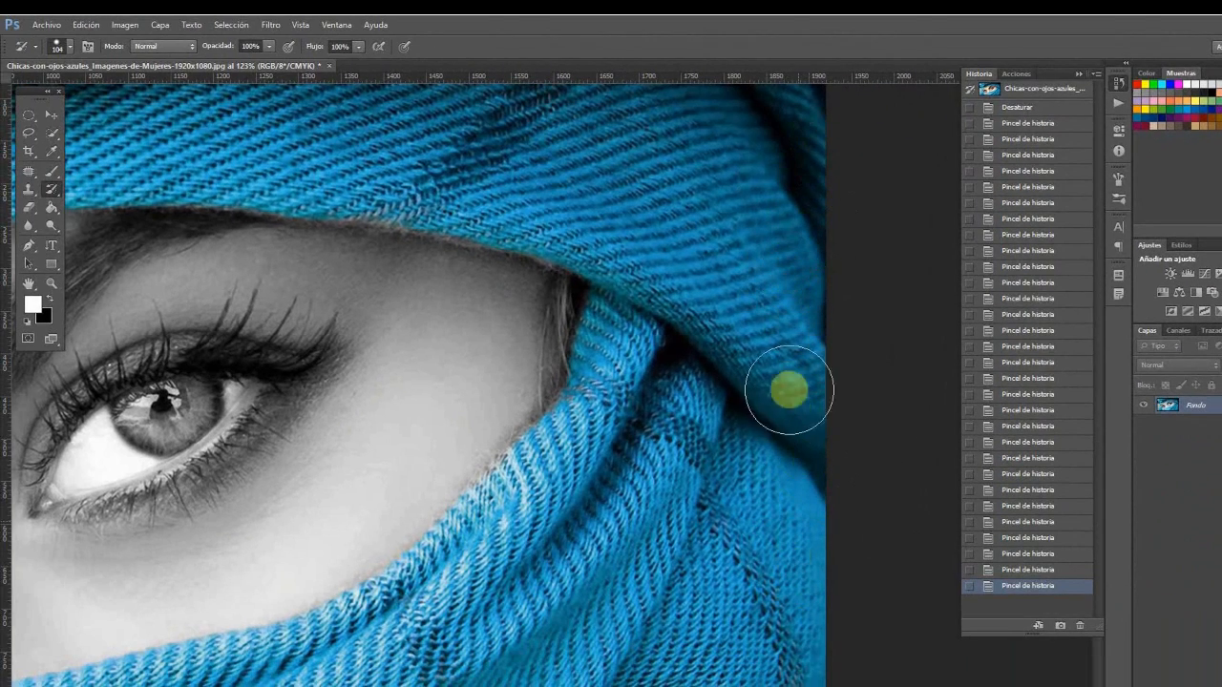
pyautogui.moveTo(789, 390); pyautogui.dragTo(673, 385)
pyautogui.moveTo(642, 318); pyautogui.dragTo(569, 540)
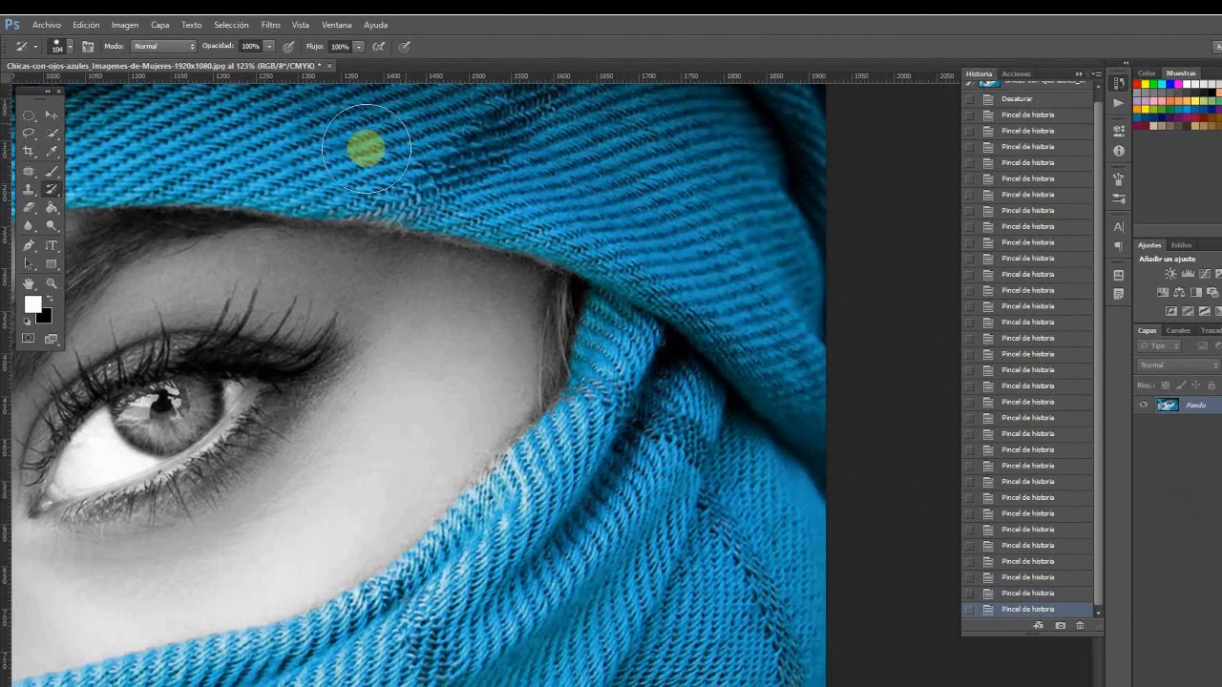
# Step: Reduce the History Brush size to 76 px for working on the irises
pyautogui.moveTo(374, 183)
pyautogui.mouseDown()
pyautogui.moveTo(526, 216)
pyautogui.moveTo(611, 250)
pyautogui.mouseUp()
pyautogui.moveTo(338, 235)
pyautogui.mouseDown()
pyautogui.moveTo(815, 346)
pyautogui.moveTo(906, 209)
pyautogui.mouseUp()
pyautogui.moveTo(313, 458); pyautogui.dragTo(400, 419)
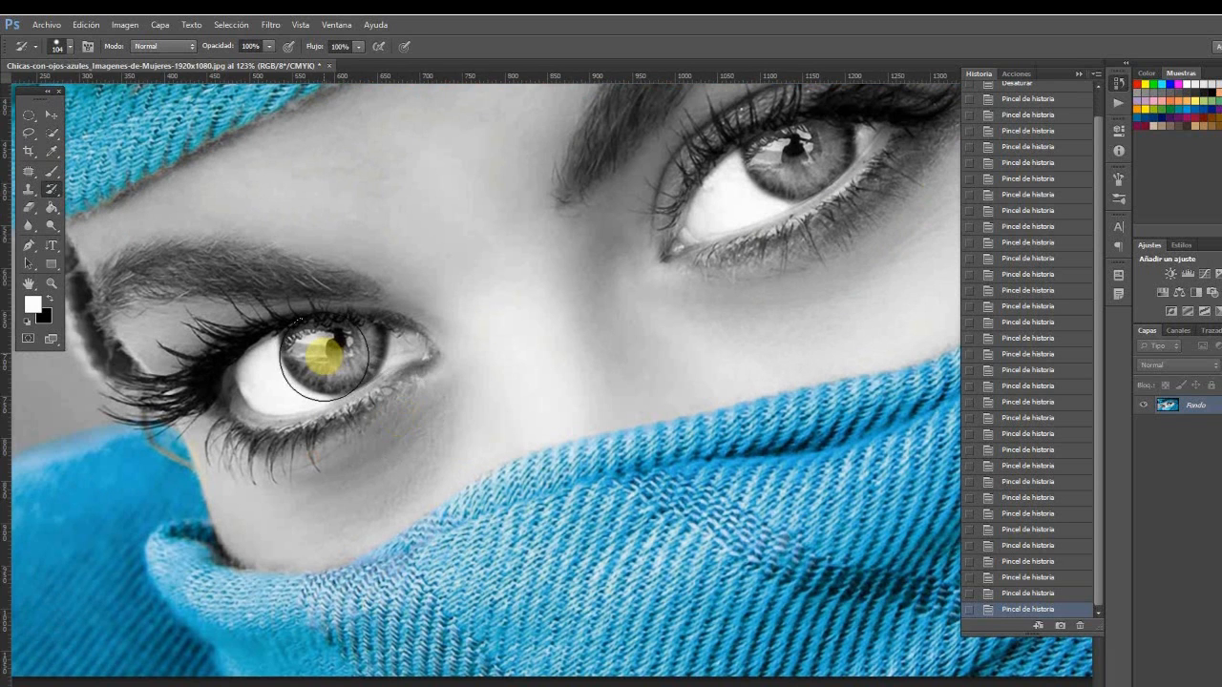
pyautogui.rightClick(332, 353)
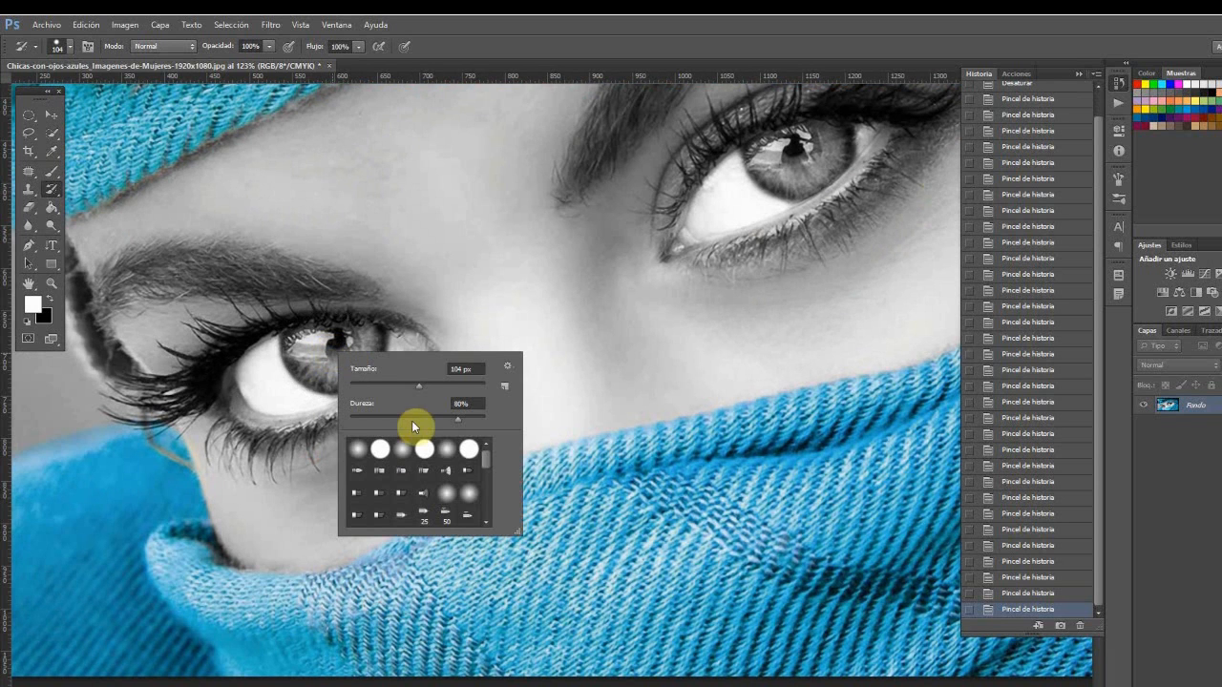
pyautogui.moveTo(418, 384); pyautogui.dragTo(401, 386)
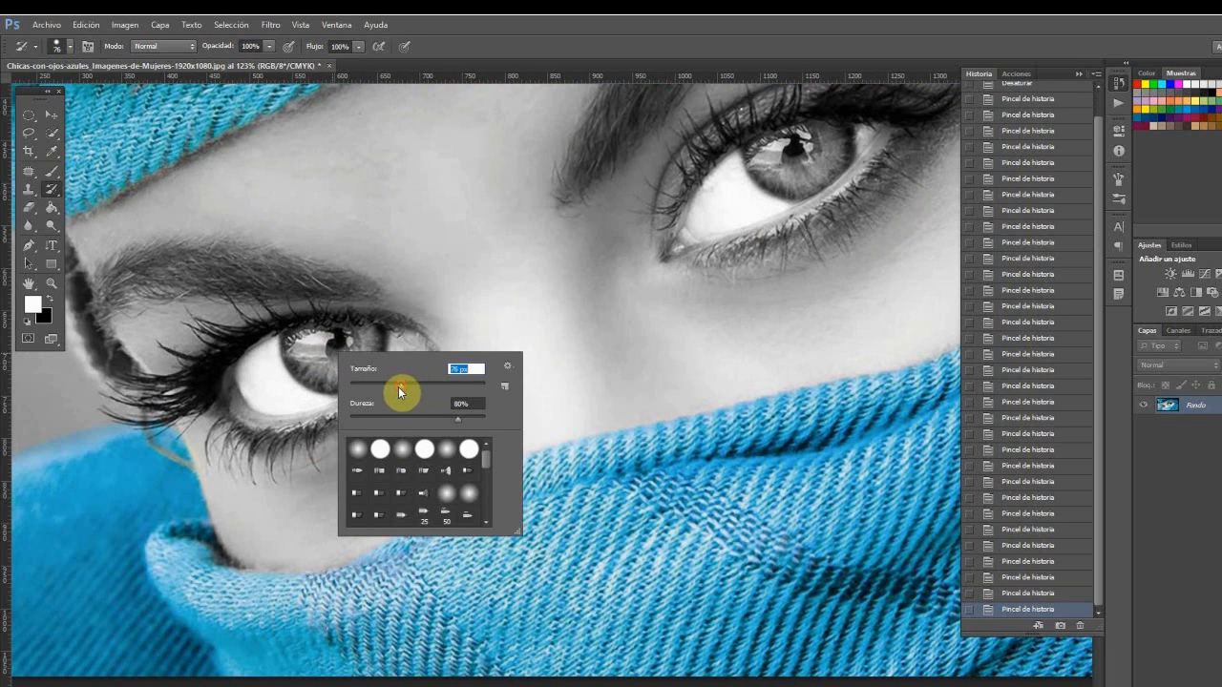
# Step: Paint the original blue colour back into the irises of both eyes with the History Brush
pyautogui.click(314, 351)
pyautogui.moveTo(349, 343)
pyautogui.mouseDown()
pyautogui.moveTo(260, 465)
pyautogui.moveTo(120, 548)
pyautogui.mouseUp()
pyautogui.press('space')
pyautogui.moveTo(586, 349)
pyautogui.mouseDown()
pyautogui.moveTo(518, 363)
pyautogui.moveTo(556, 347)
pyautogui.moveTo(528, 353)
pyautogui.mouseUp()
pyautogui.click(553, 354)
pyautogui.press('space')
pyautogui.moveTo(355, 397)
pyautogui.mouseDown()
pyautogui.moveTo(573, 363)
pyautogui.moveTo(866, 259)
pyautogui.moveTo(781, 175)
pyautogui.mouseUp()
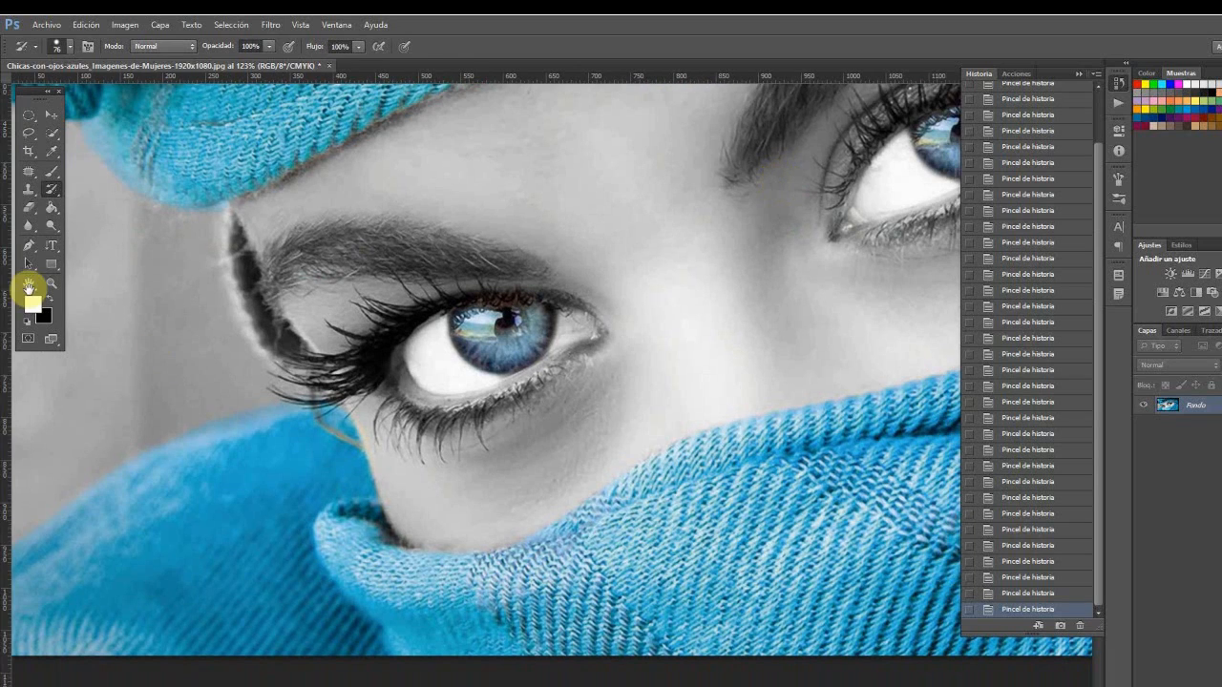
# Step: Zoom out to examine the whole portrait with its recoloured headscarf and eyes
pyautogui.click(30, 285)
pyautogui.click(51, 286)
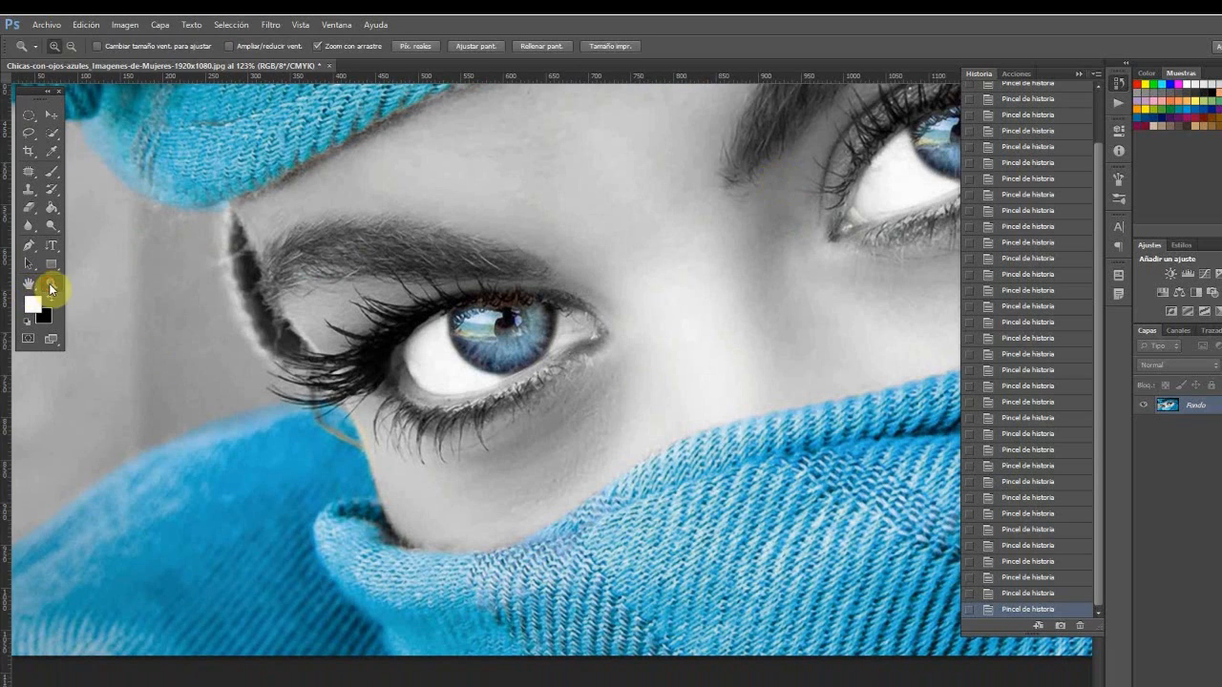
pyautogui.keyDown('alt'); pyautogui.click(691, 393); pyautogui.keyUp('alt')
pyautogui.keyDown('alt'); pyautogui.click(693, 394); pyautogui.keyUp('alt')
pyautogui.keyDown('alt'); pyautogui.click(693, 394); pyautogui.keyUp('alt')
pyautogui.click(693, 394)
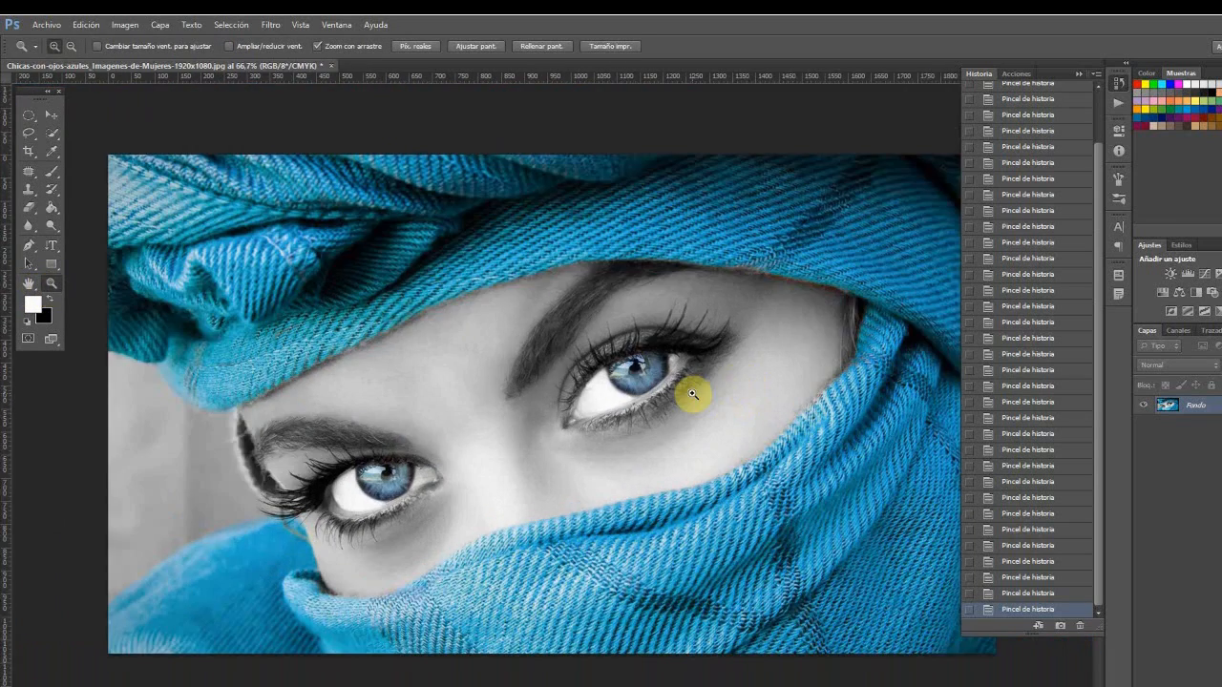